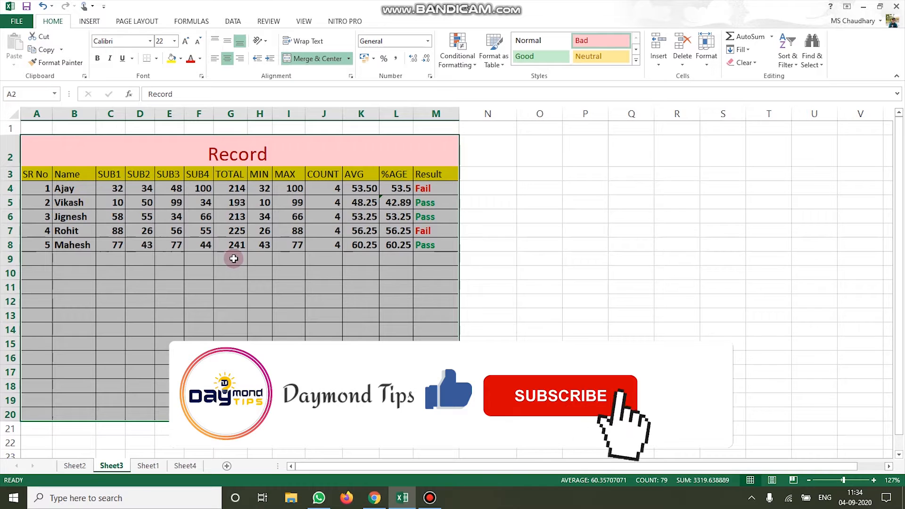
Format the range A2:M20 on Sheet3 as a table with headers, using the dark gold table style.
click(502, 65)
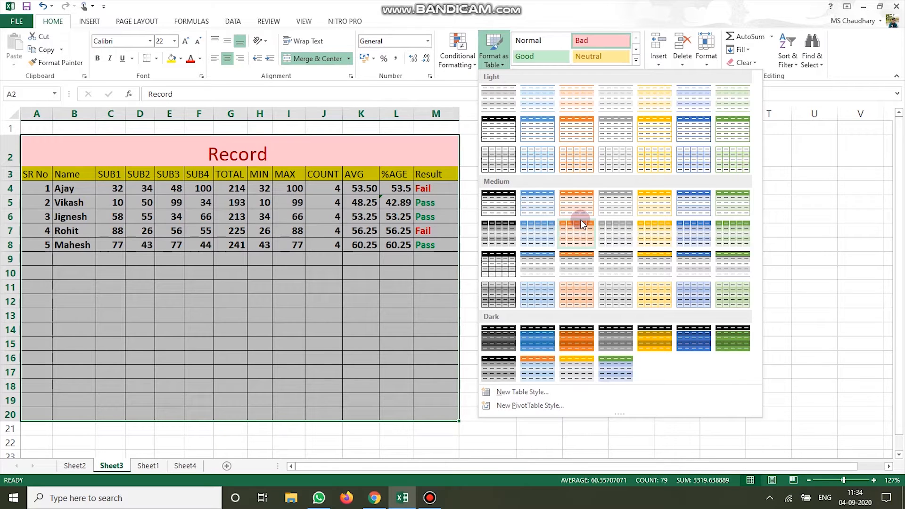
click(640, 340)
click(282, 307)
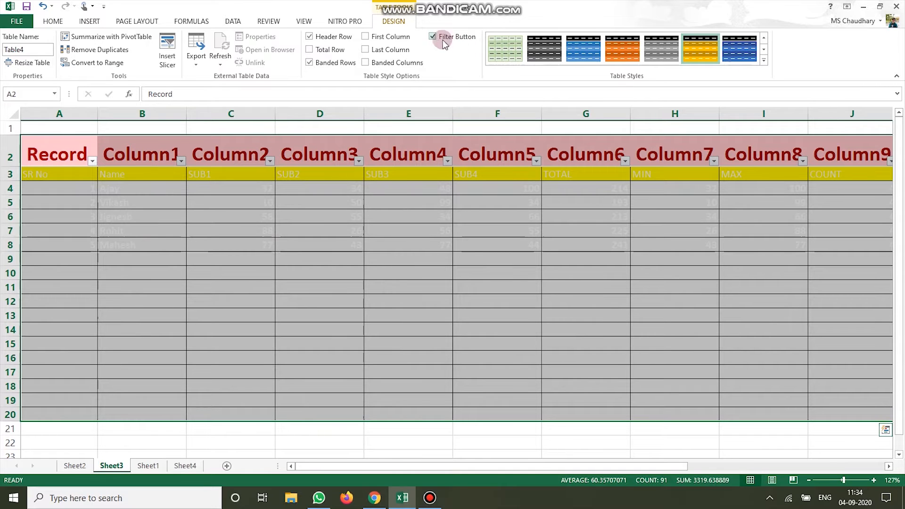
click(89, 21)
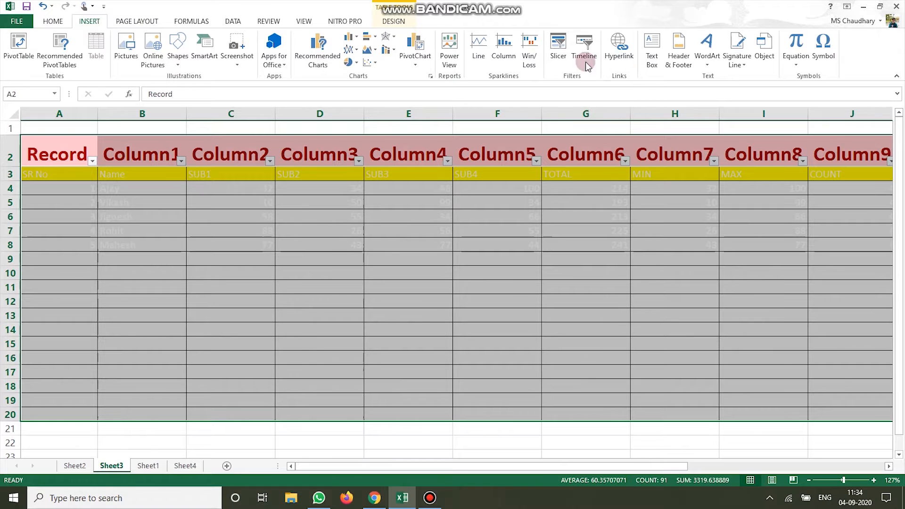
click(444, 233)
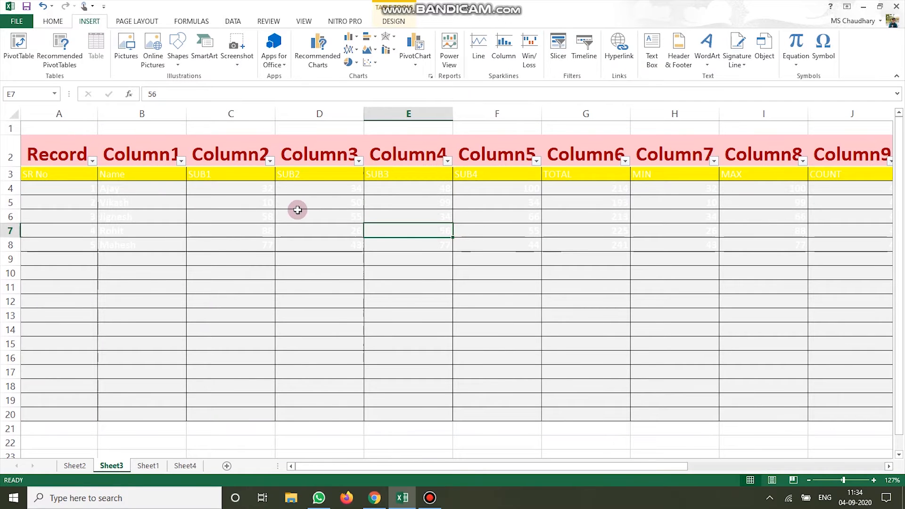
Try to clear the table styling from the range A1:N23, and undo back to the plain Record range.
ctrl+scroll(298, 210, down, 6)
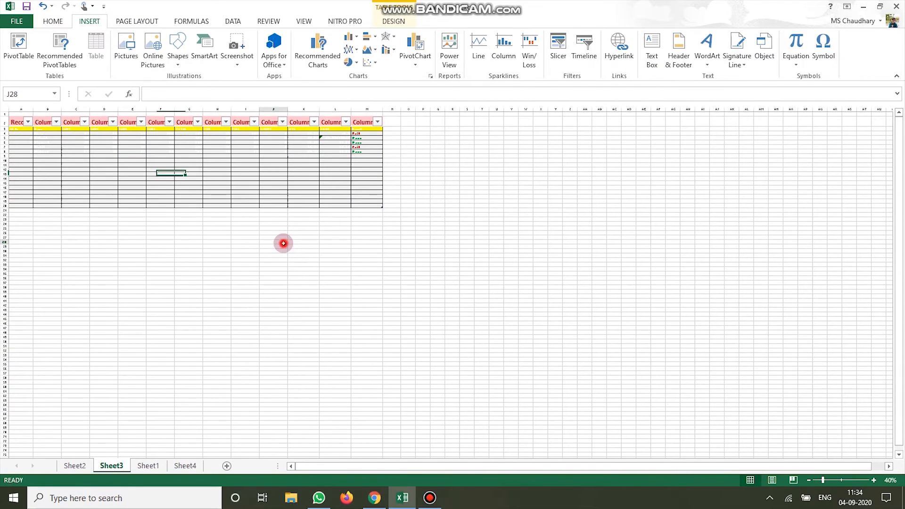
click(283, 242)
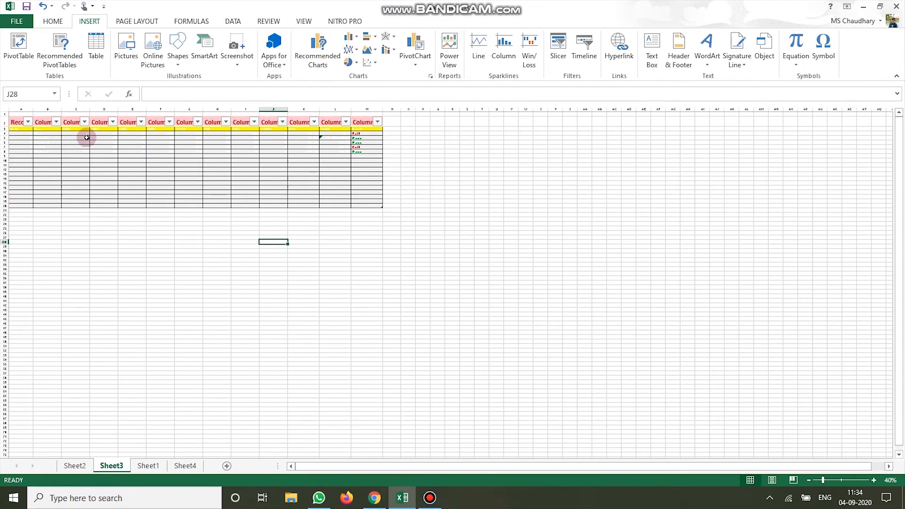
click(402, 273)
drag(388, 220, 12, 114)
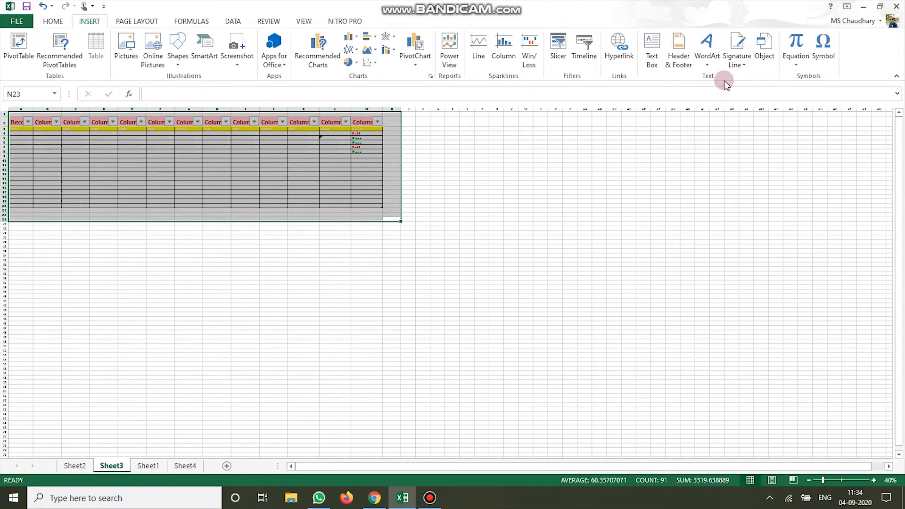
click(53, 21)
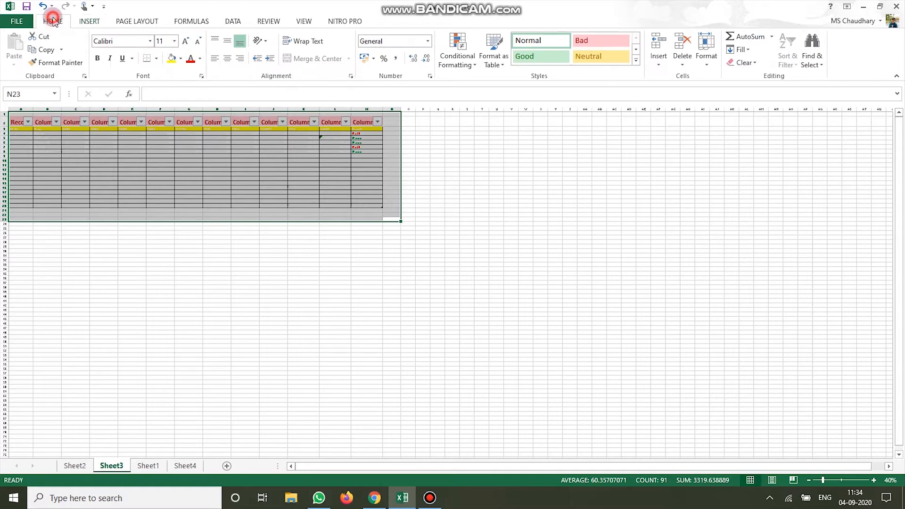
click(753, 62)
click(763, 89)
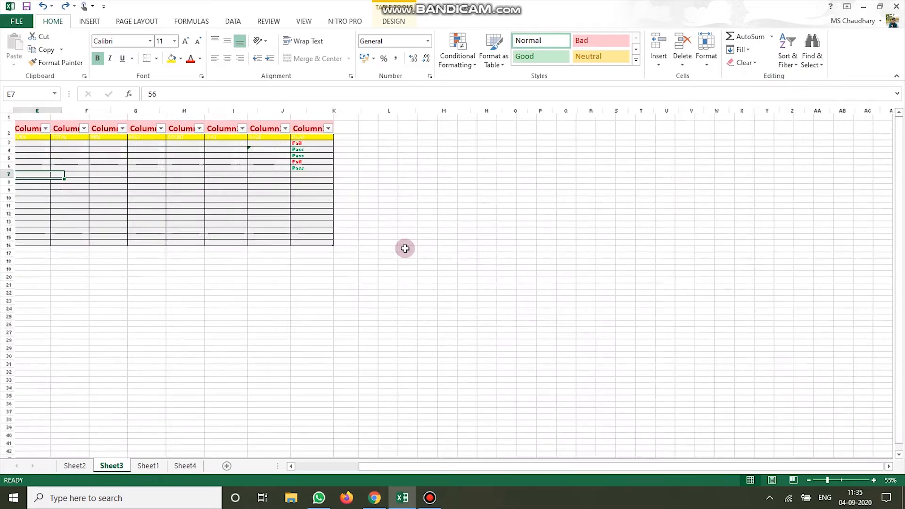
scroll(405, 249, up, 5)
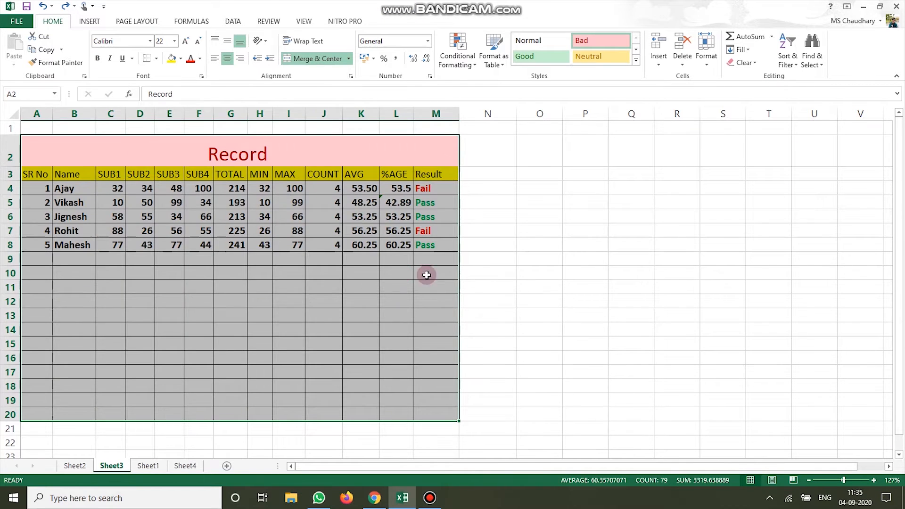
Format the range A2:M20 as a table with headers, using the light style with a black header row.
click(549, 273)
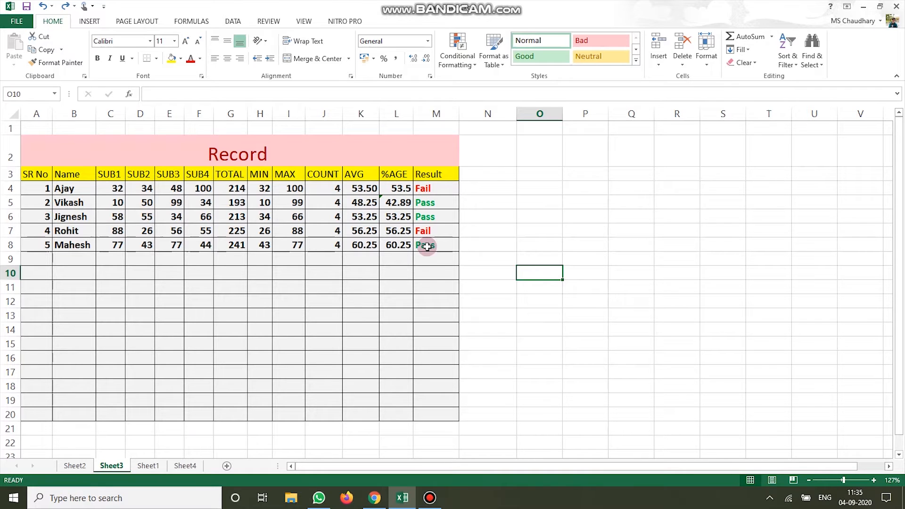
click(523, 190)
drag(25, 138, 128, 415)
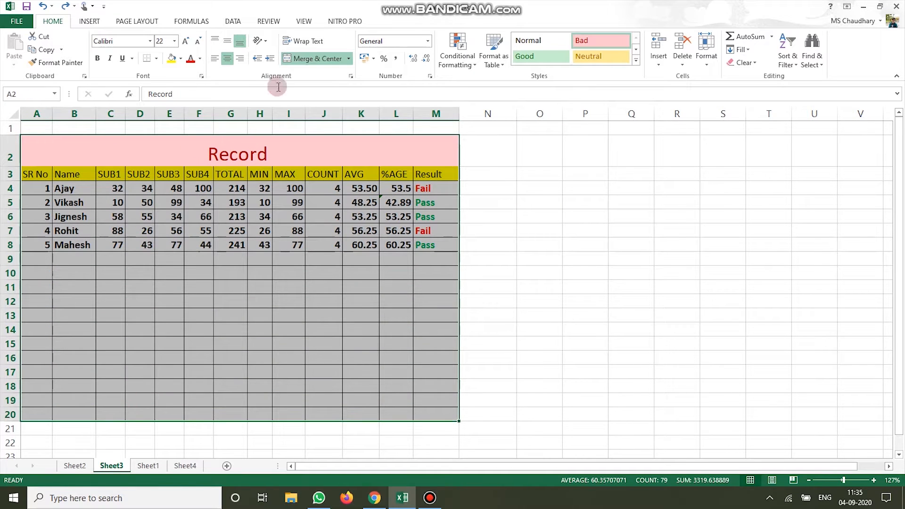
click(497, 63)
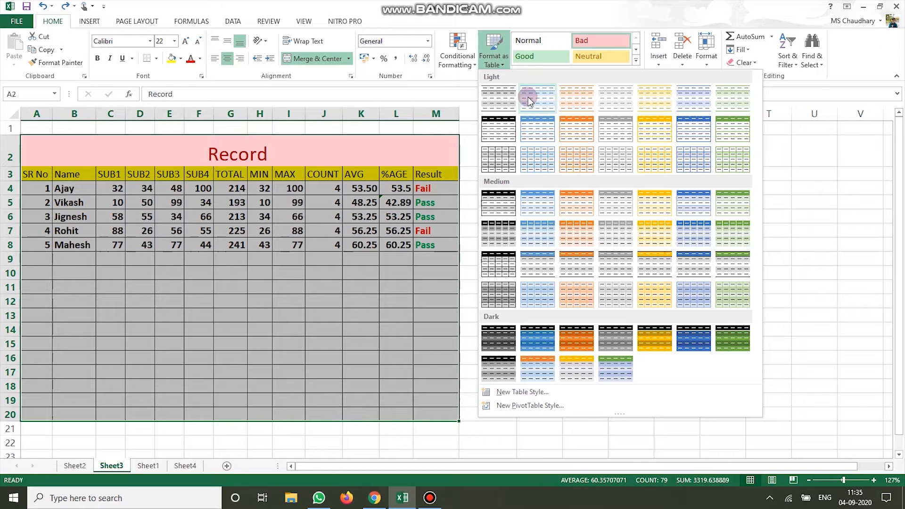
click(506, 128)
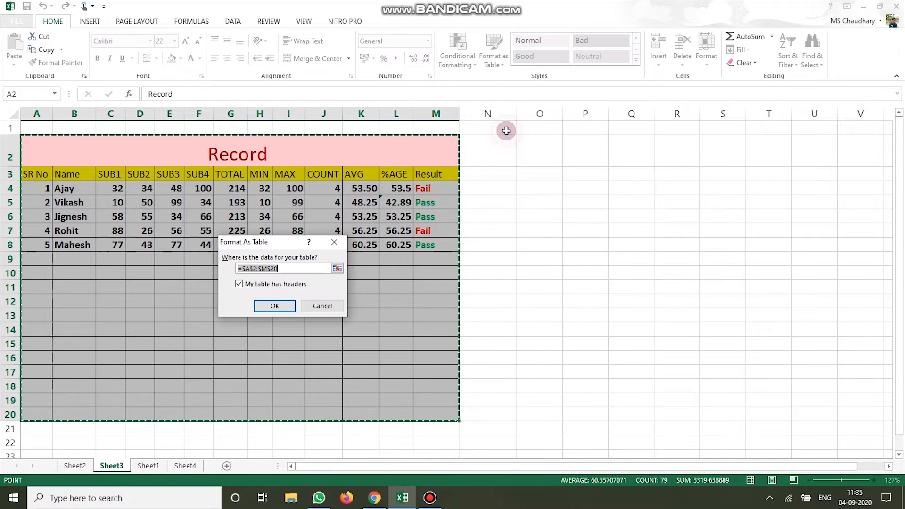
click(280, 311)
click(292, 301)
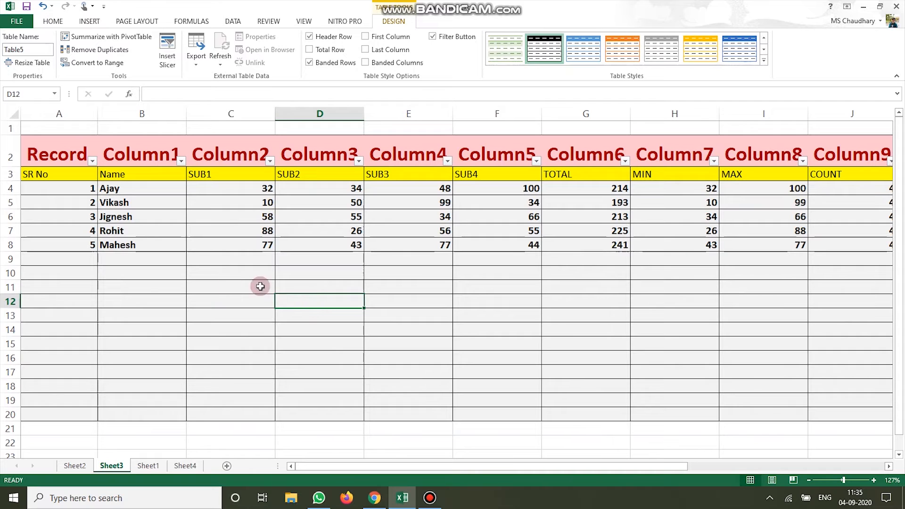
Check the Record column's filter options without applying any, and undo the table formatting.
drag(841, 484, 838, 480)
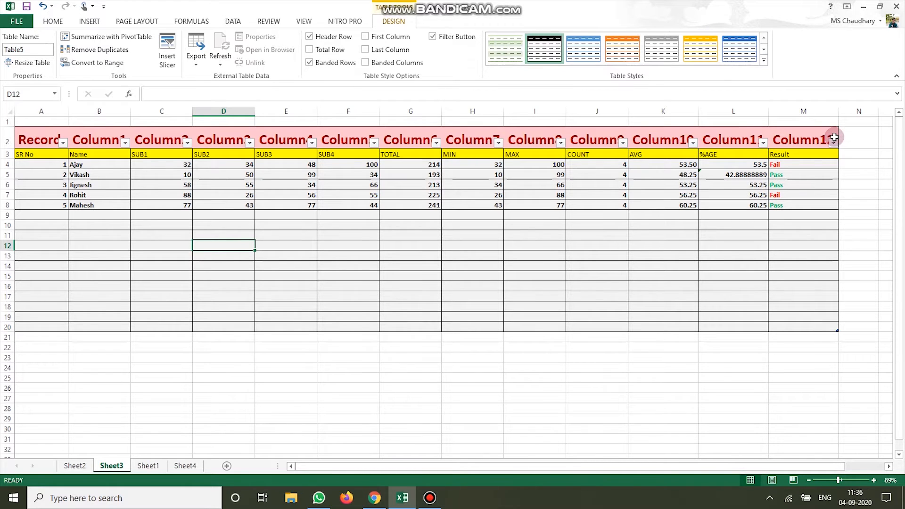
click(844, 154)
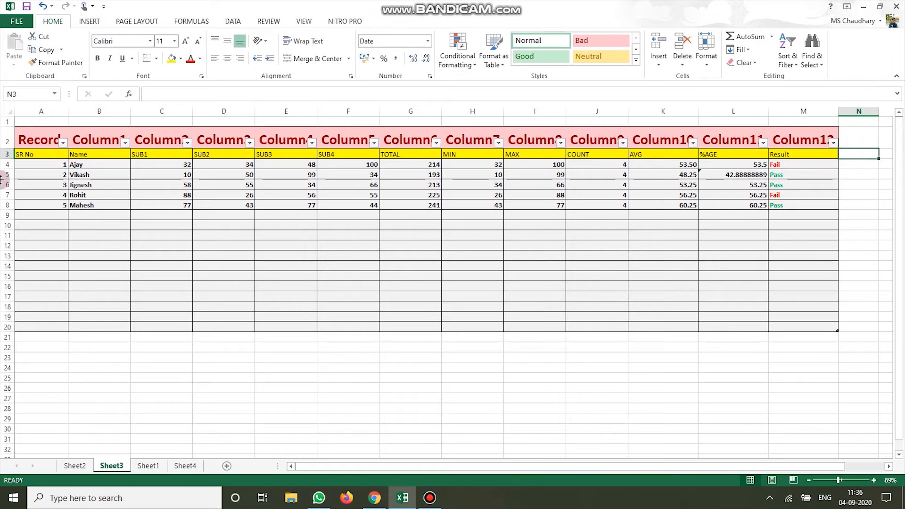
click(62, 142)
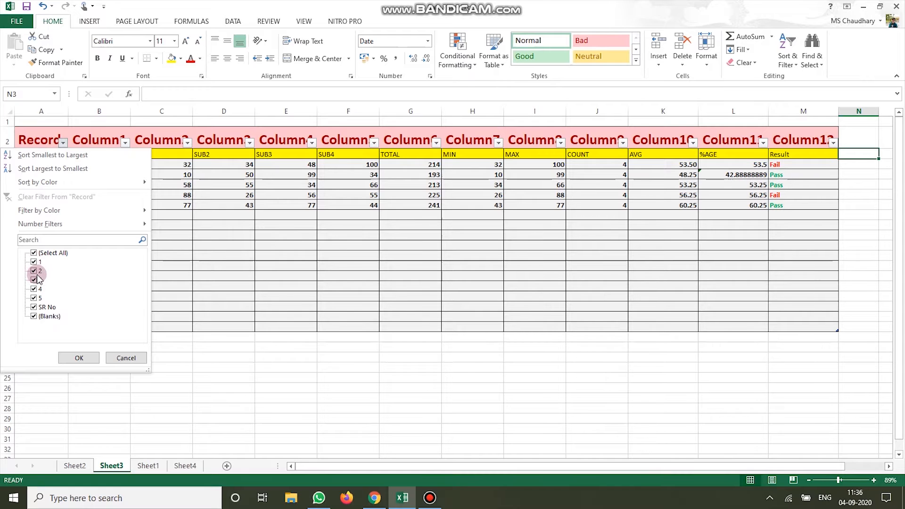
click(126, 358)
click(328, 328)
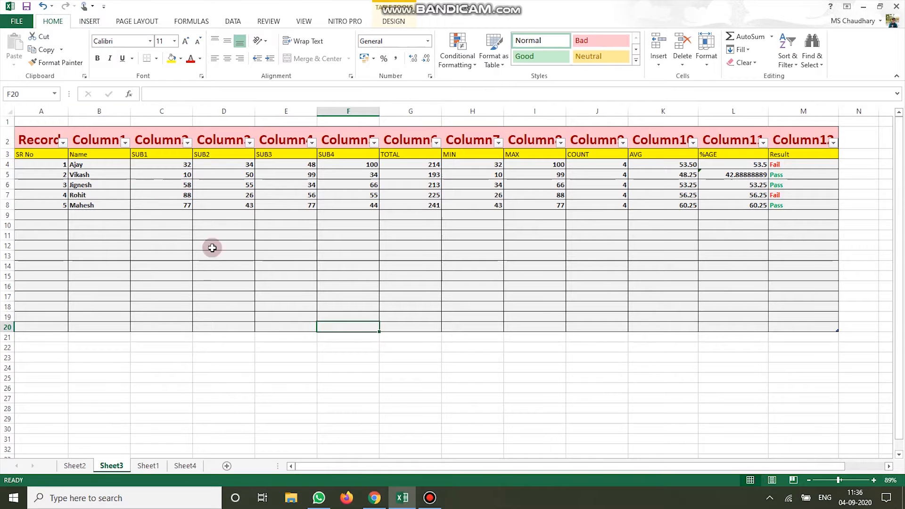
click(257, 253)
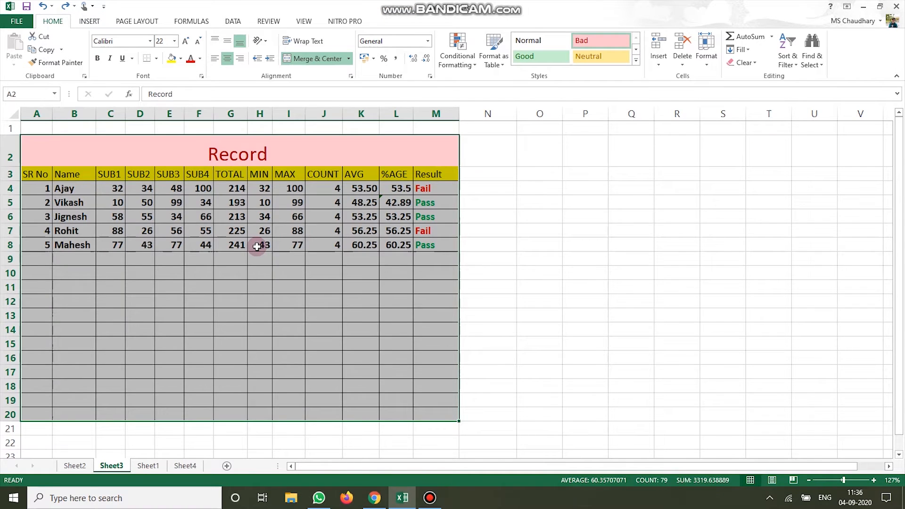
Insert a table over the range A2:M20 with the headers option enabled.
click(241, 285)
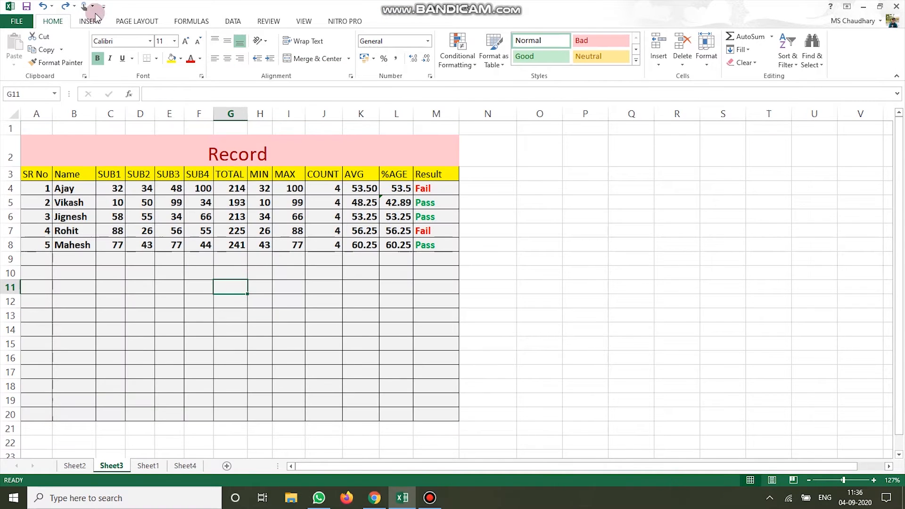
click(90, 20)
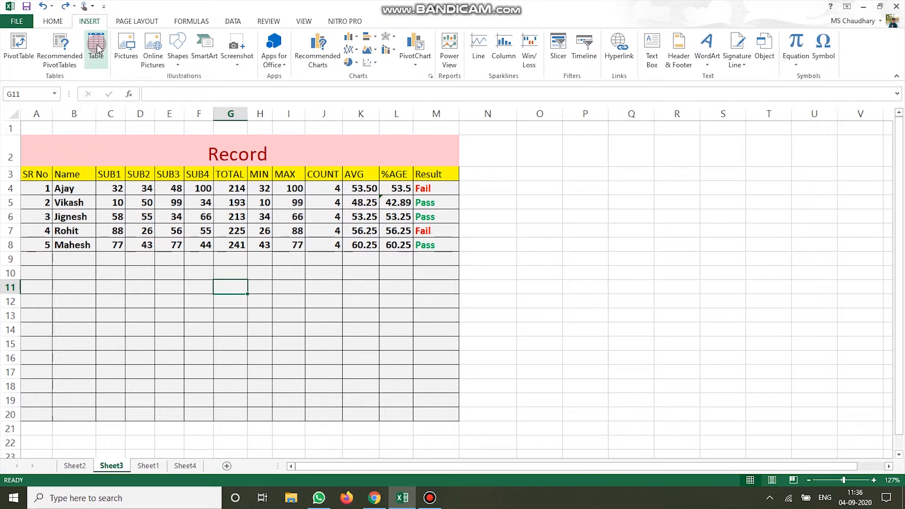
click(93, 189)
drag(21, 137, 196, 415)
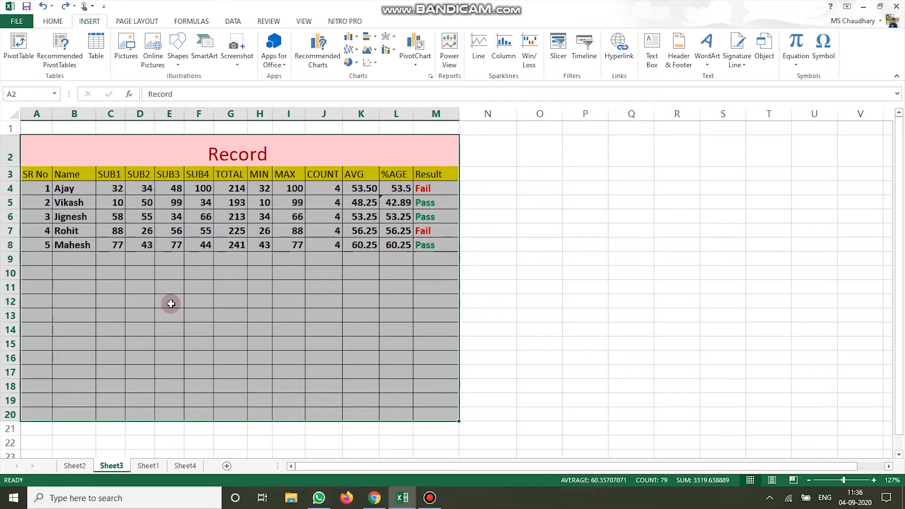
click(94, 44)
click(266, 303)
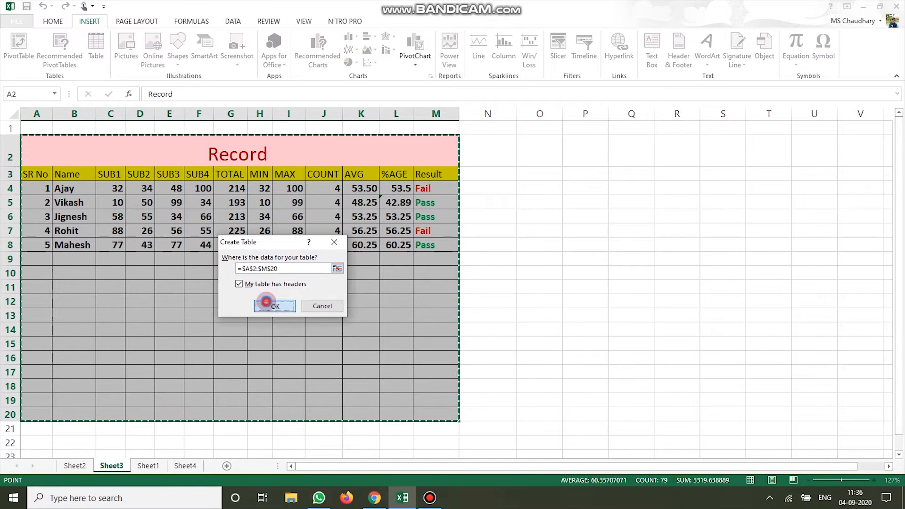
click(471, 283)
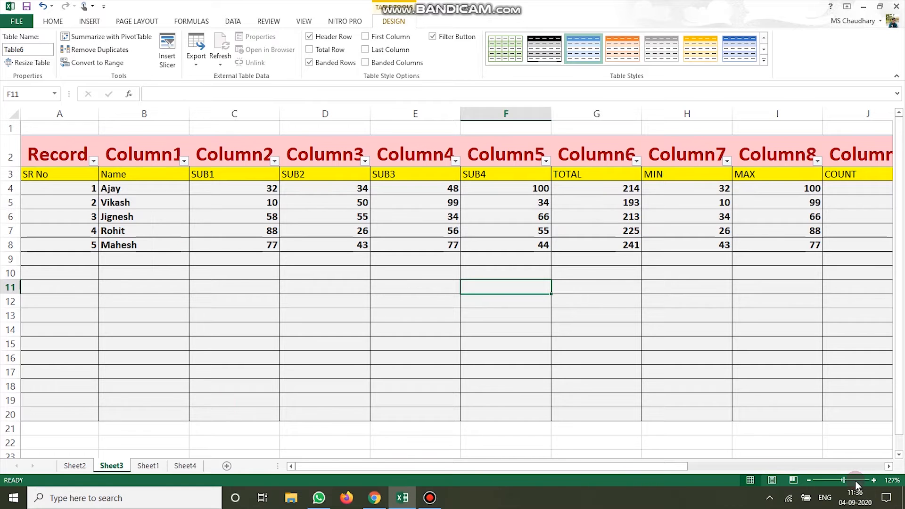
Filter Column1 to show only the students with serial numbers 1, 3 and 5.
drag(844, 481, 837, 483)
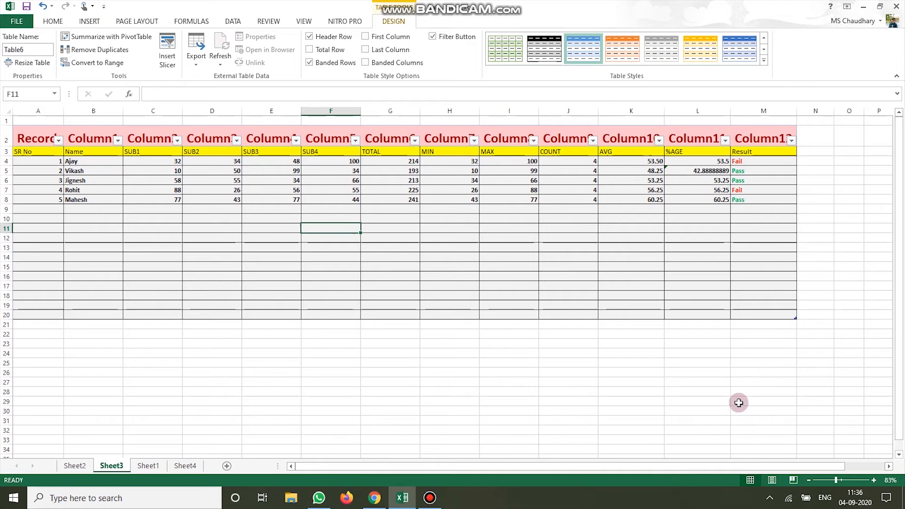
click(706, 382)
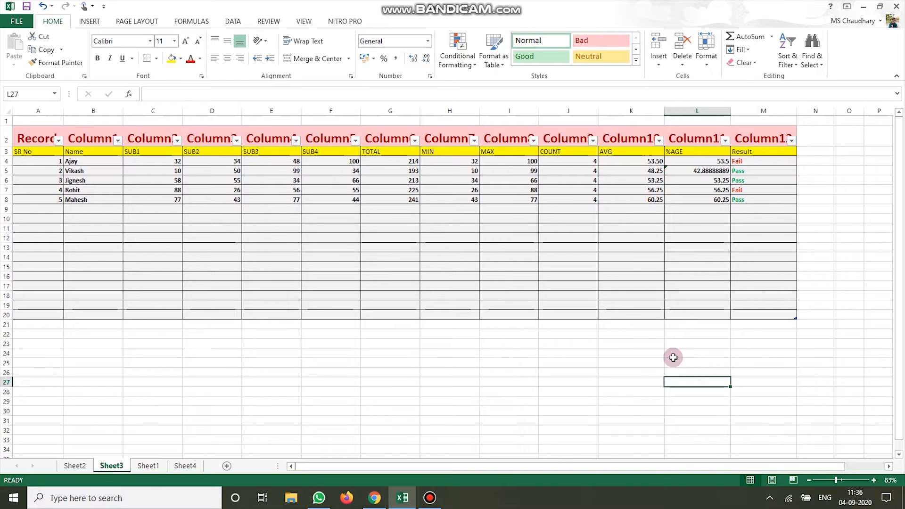
click(482, 351)
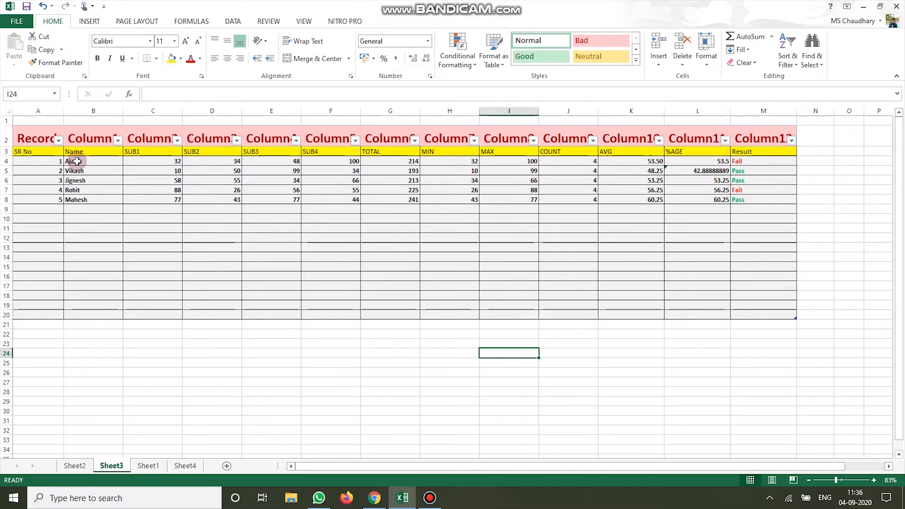
click(118, 141)
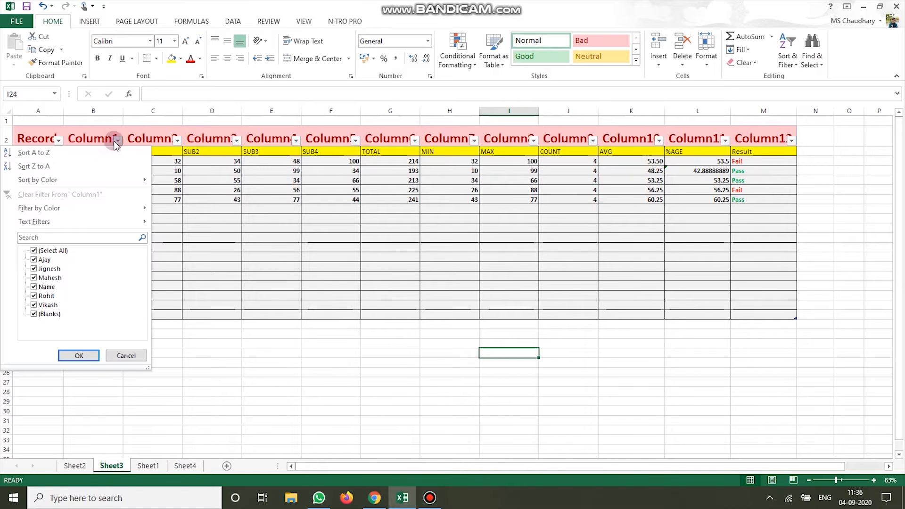
click(35, 251)
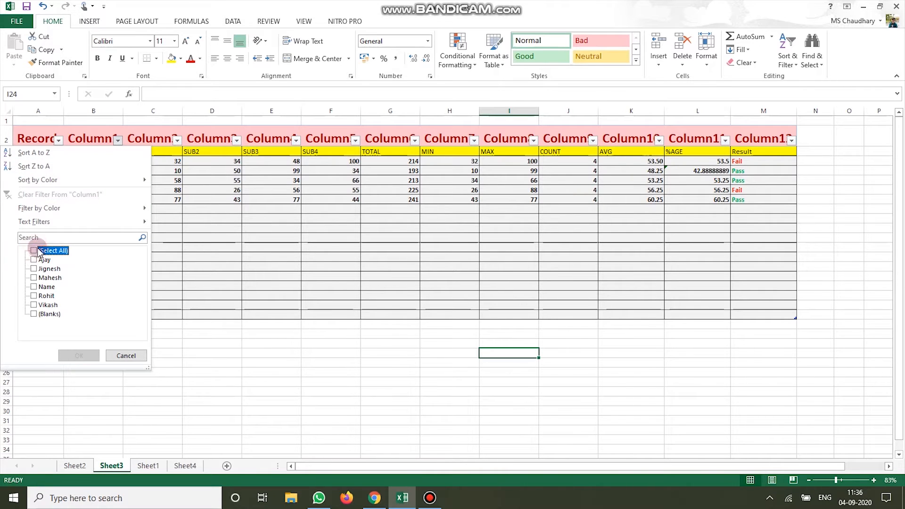
click(34, 260)
click(34, 269)
click(34, 278)
click(70, 360)
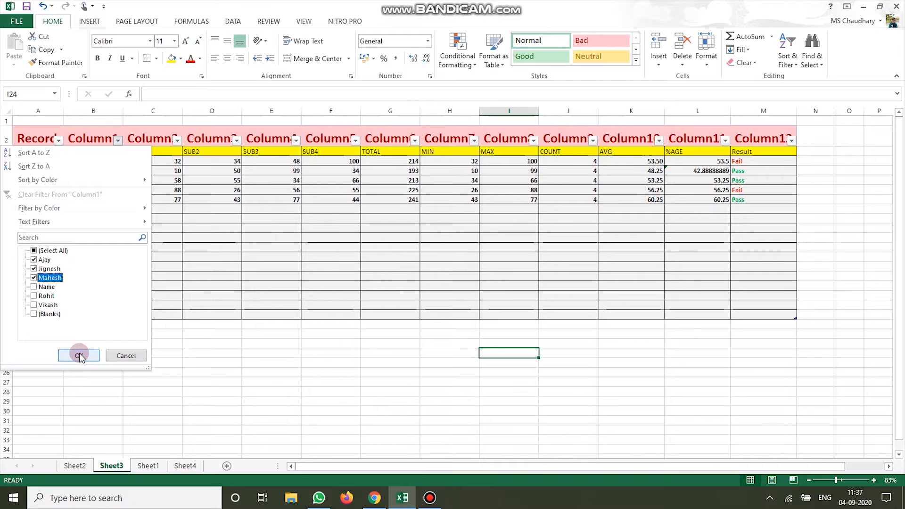
click(79, 356)
click(121, 244)
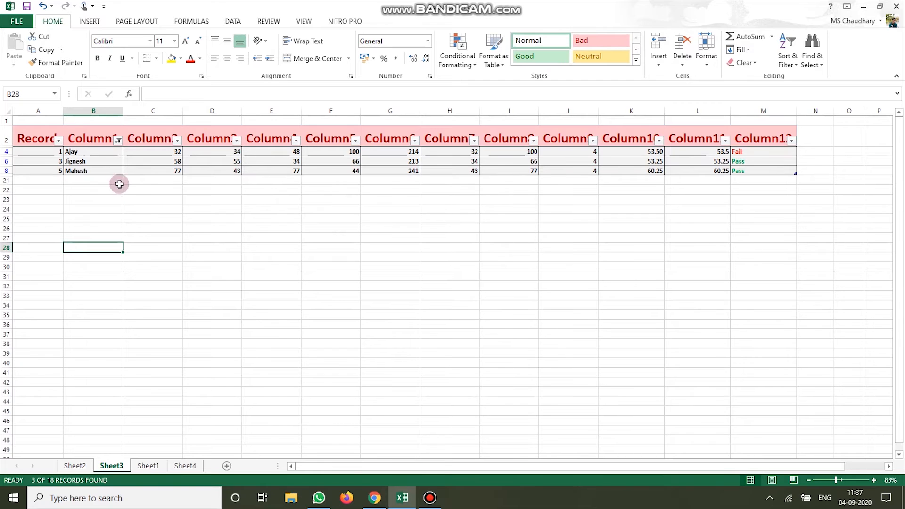
Reselect all values in the Column1 filter to show every row again.
click(118, 140)
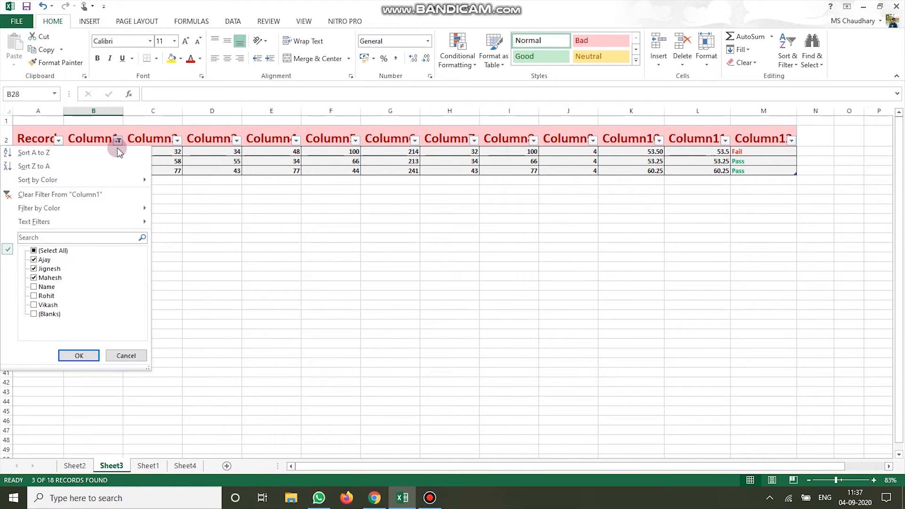
click(33, 251)
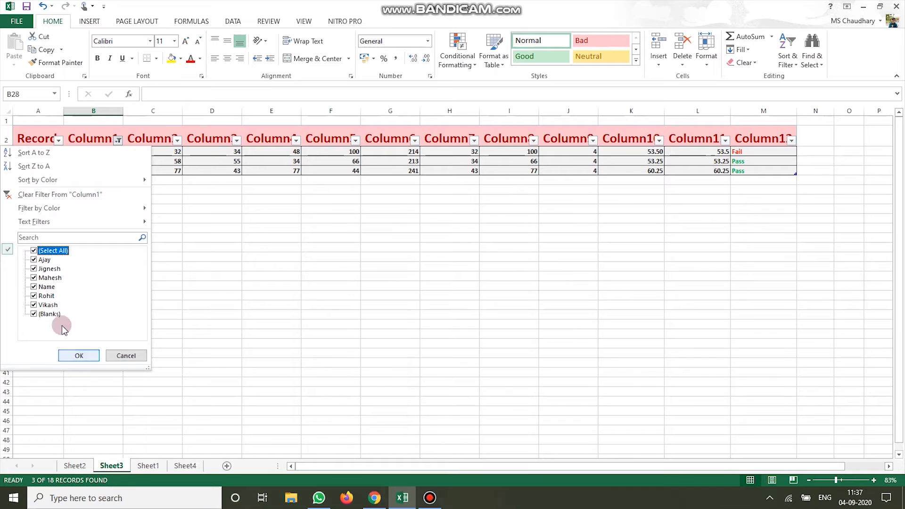
click(76, 355)
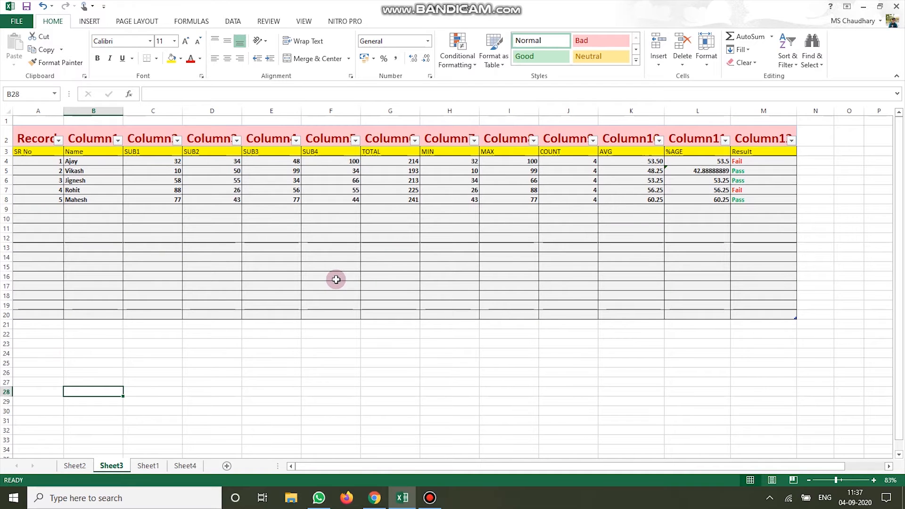
Filter Column12 to show only the records with a Fail result.
click(336, 279)
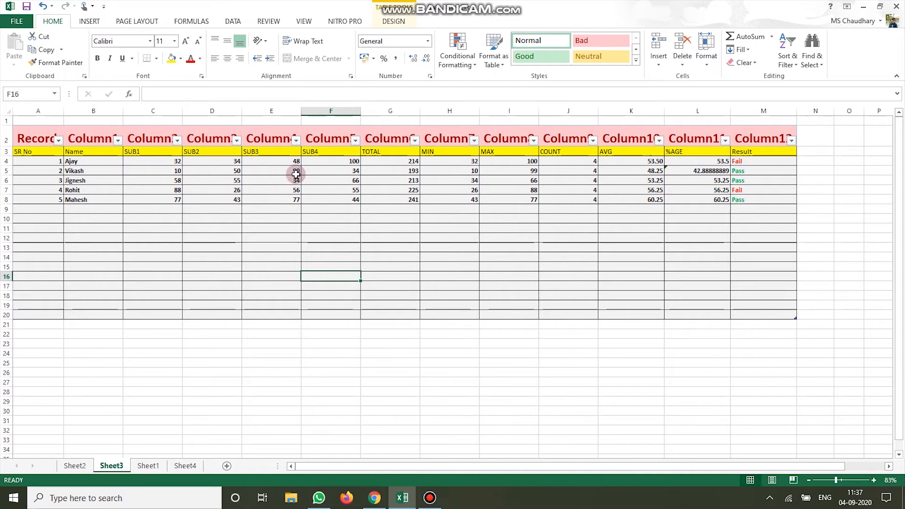
click(288, 280)
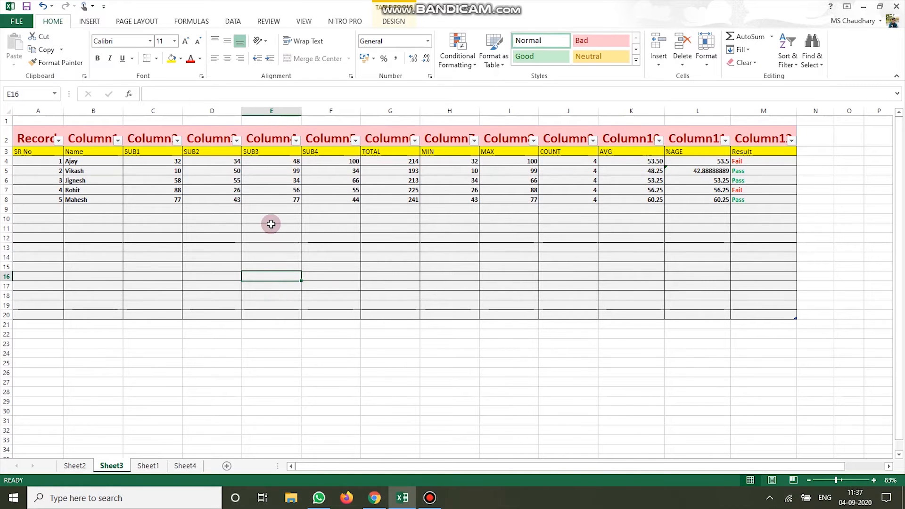
click(792, 140)
click(705, 284)
click(680, 251)
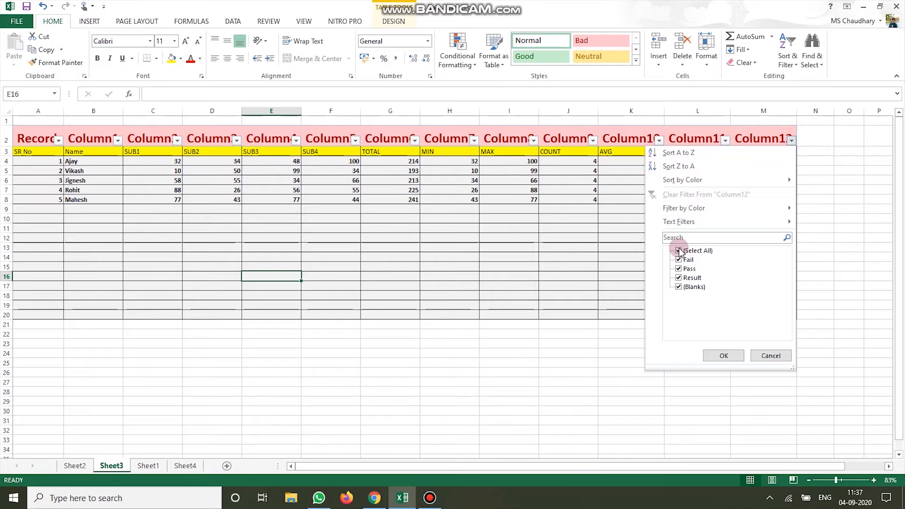
click(679, 251)
click(679, 251)
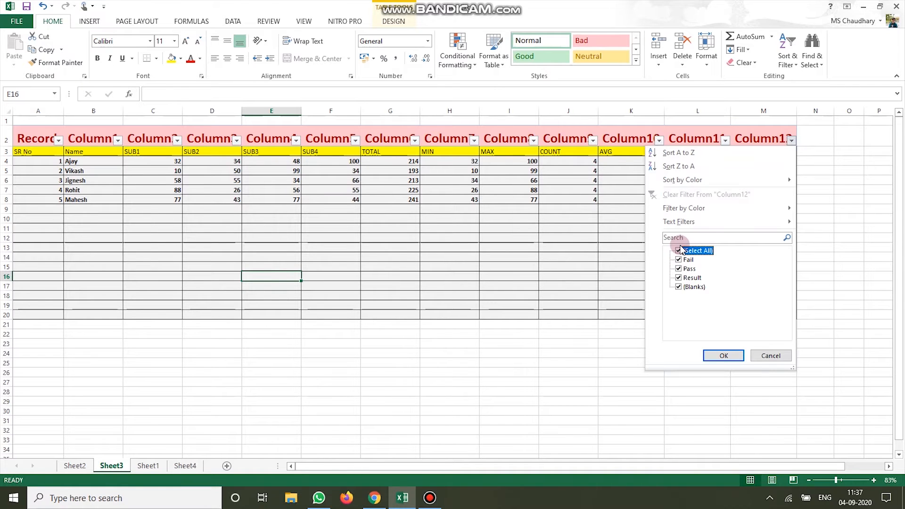
click(679, 251)
click(680, 259)
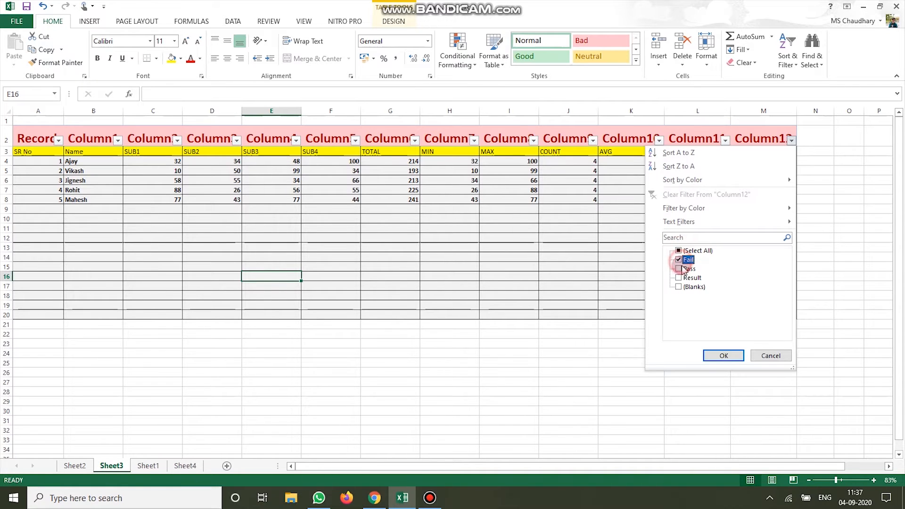
click(724, 356)
click(723, 325)
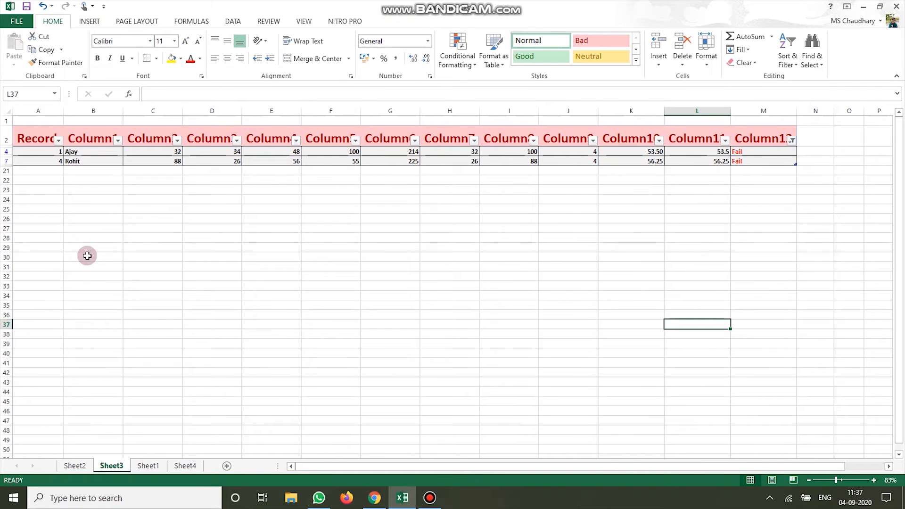
Undo the Column12 filter to bring back all student records.
key(ctrl+z)
scroll(379, 296, up, 1)
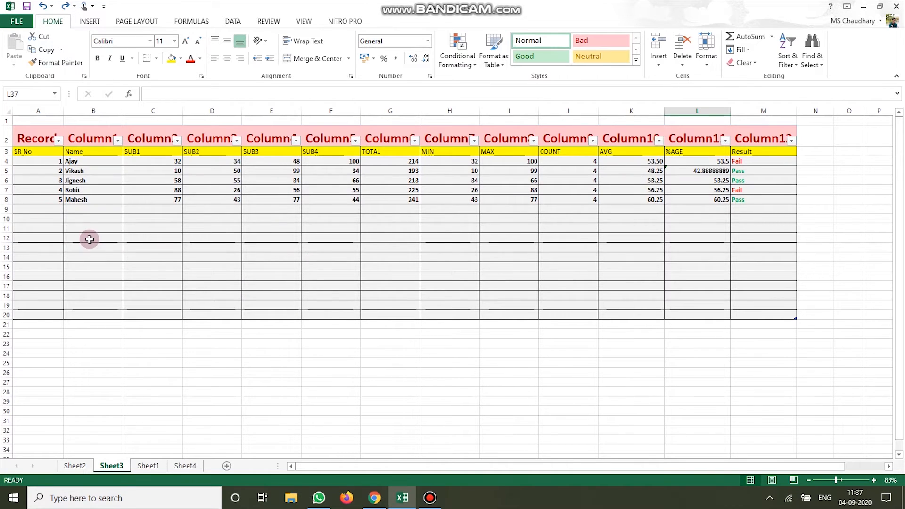
scroll(90, 239, down, 7)
scroll(216, 261, up, 7)
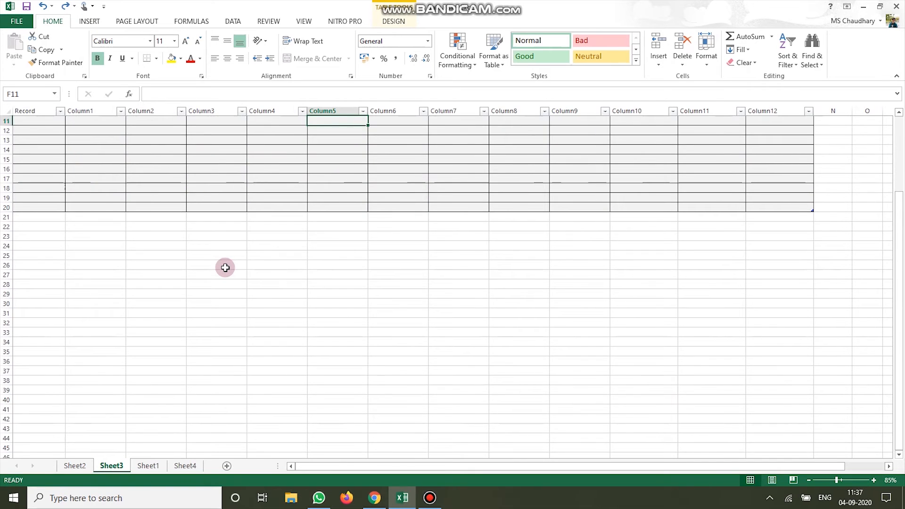
scroll(227, 269, up, 3)
scroll(230, 271, up, 2)
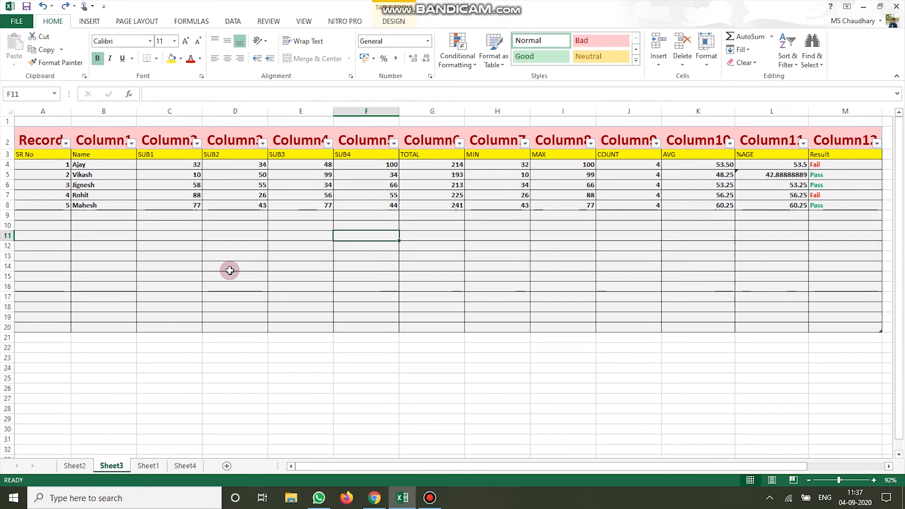
scroll(229, 271, up, 3)
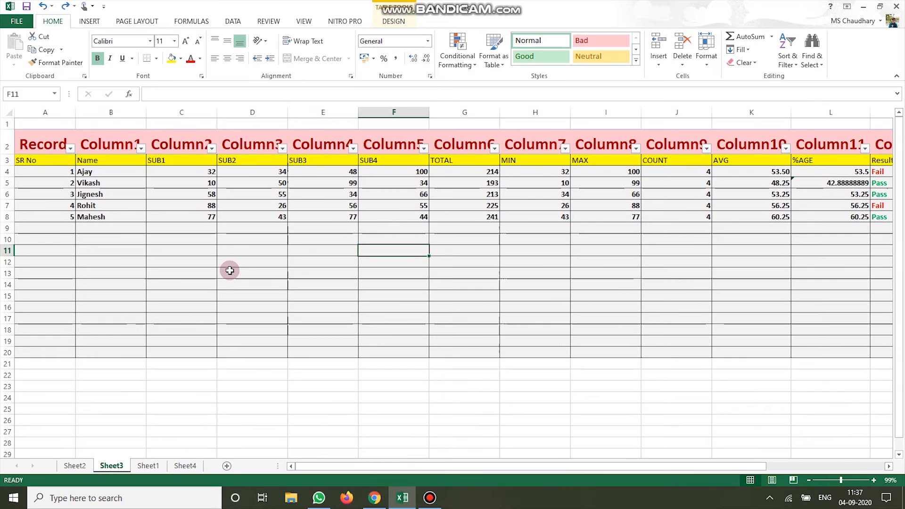
scroll(229, 271, up, 2)
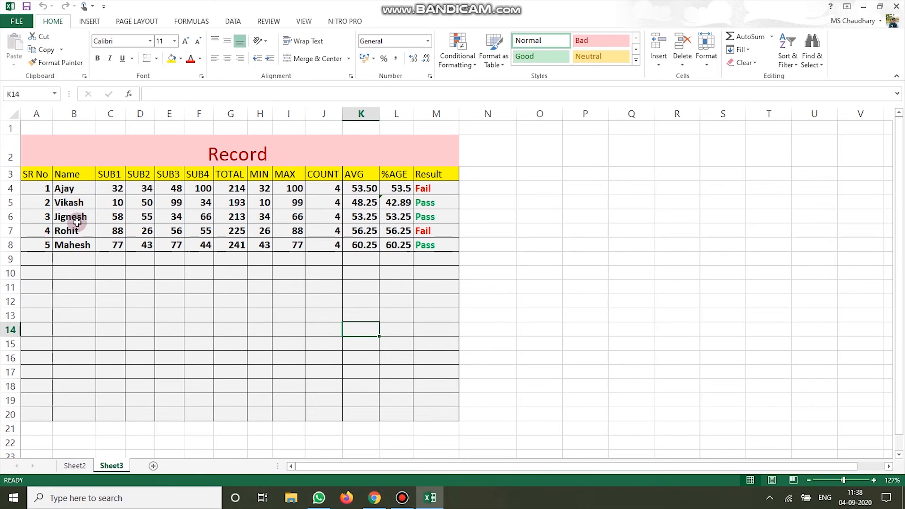
Check the available table styles without applying one, and turn on header filters for the record range A3:M9.
click(498, 67)
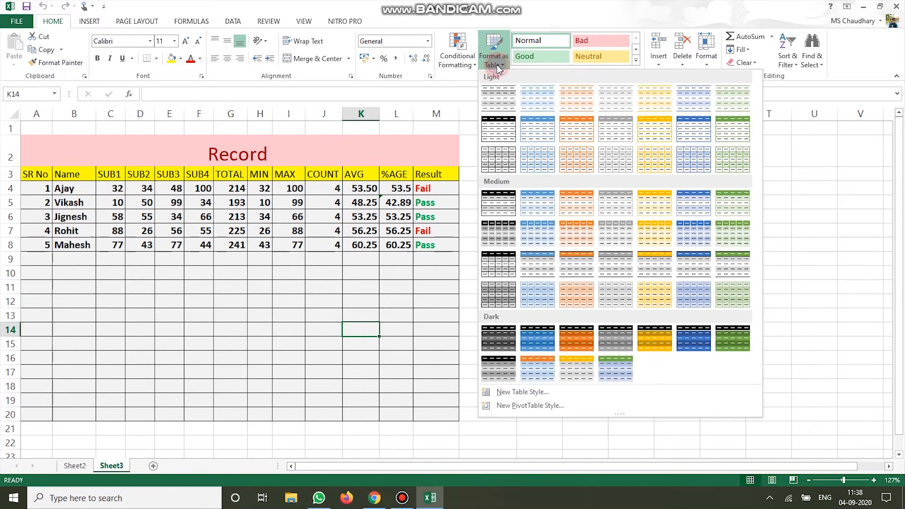
click(811, 238)
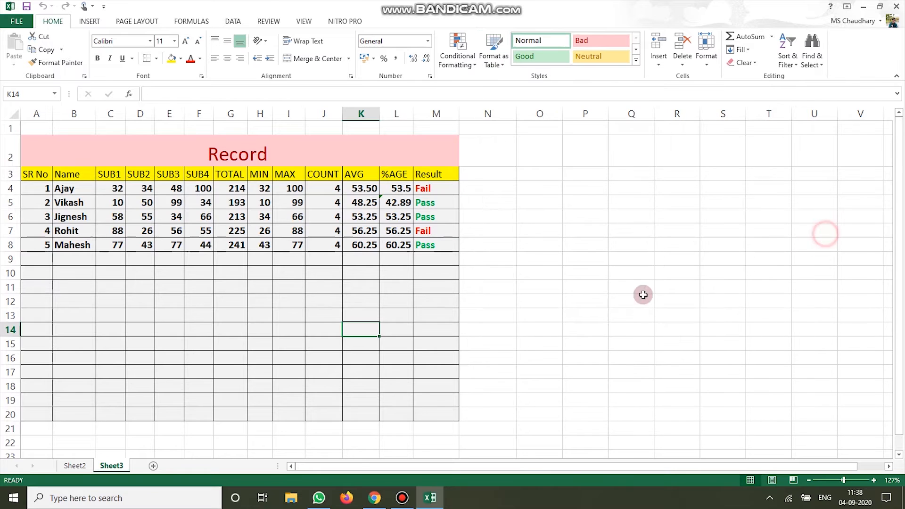
drag(29, 174, 425, 256)
click(795, 57)
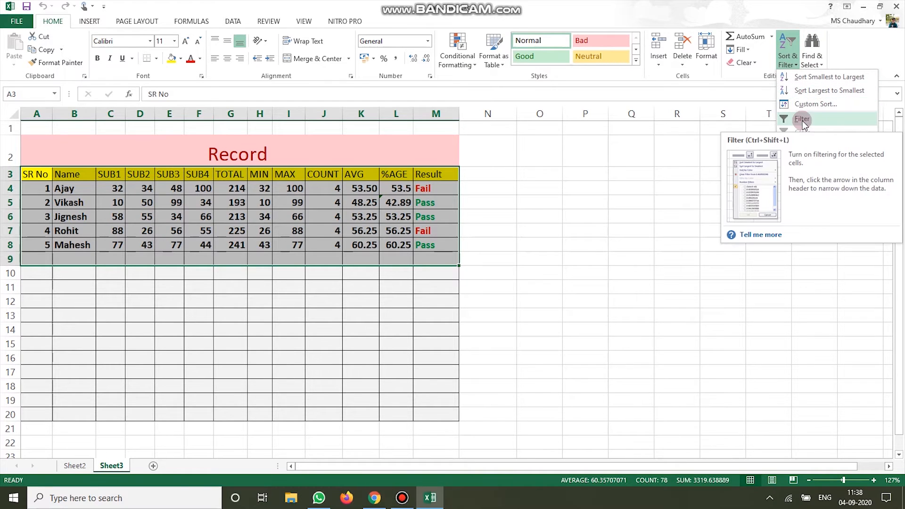
click(605, 177)
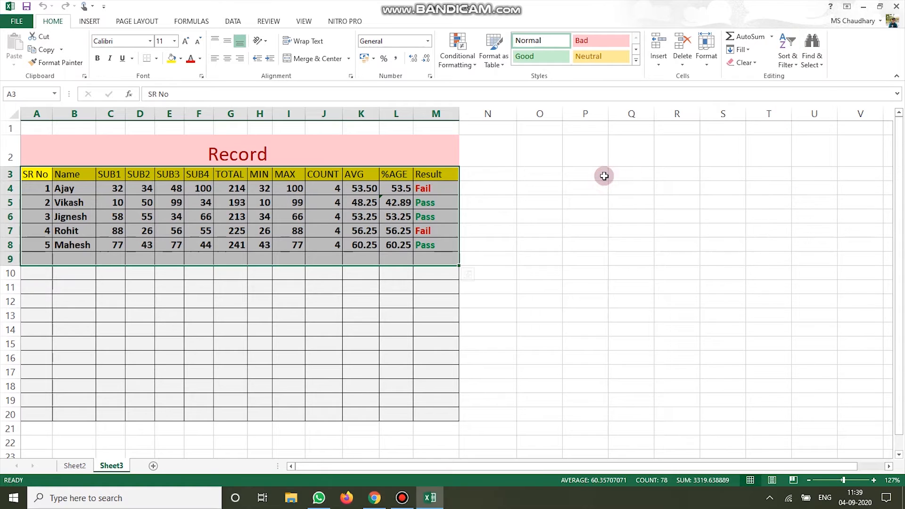
key(ctrl+shift+l)
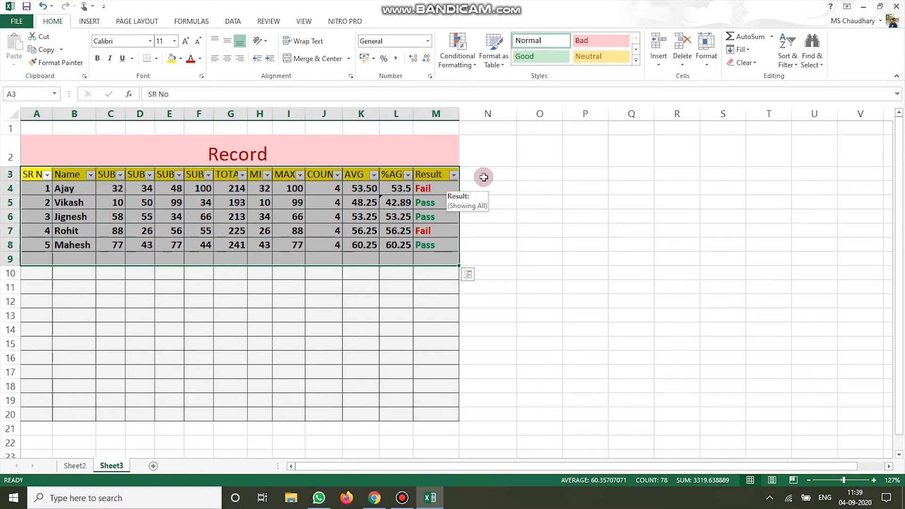
click(570, 174)
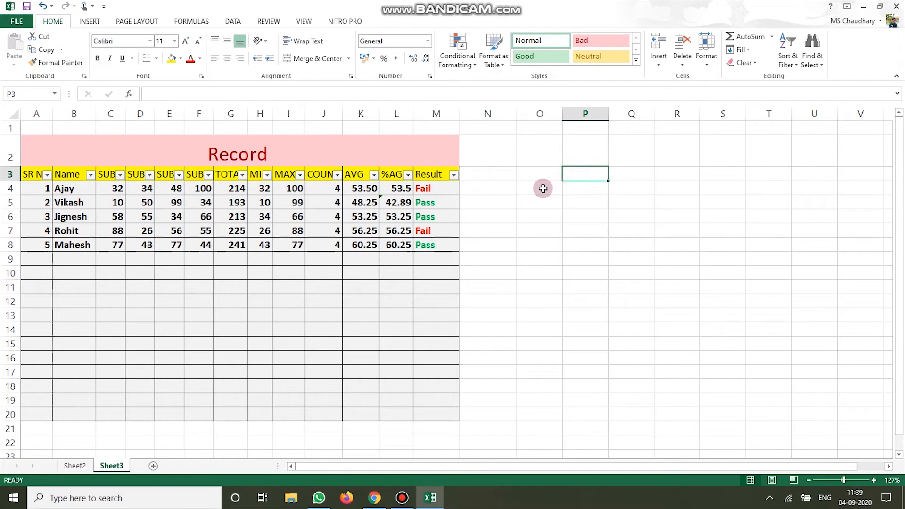
Turn off the header filters on the record range.
key(alt)
key(d)
key(f)
key(f)
click(544, 191)
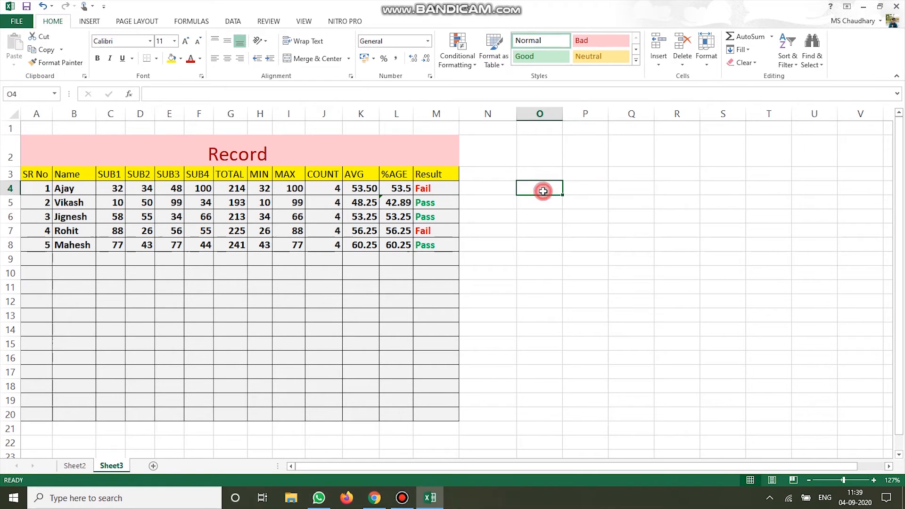
Select the record range A2:M18 and review the Clear options without applying any.
click(309, 298)
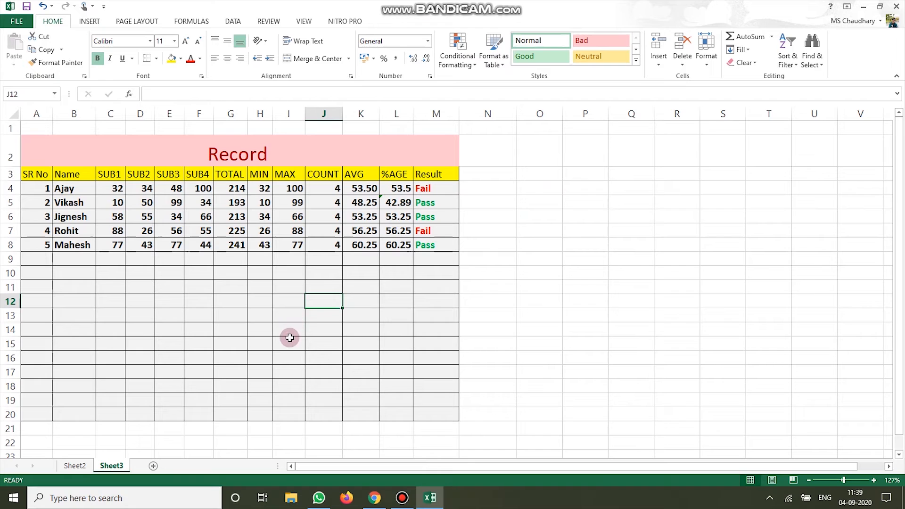
click(283, 307)
drag(27, 163, 216, 388)
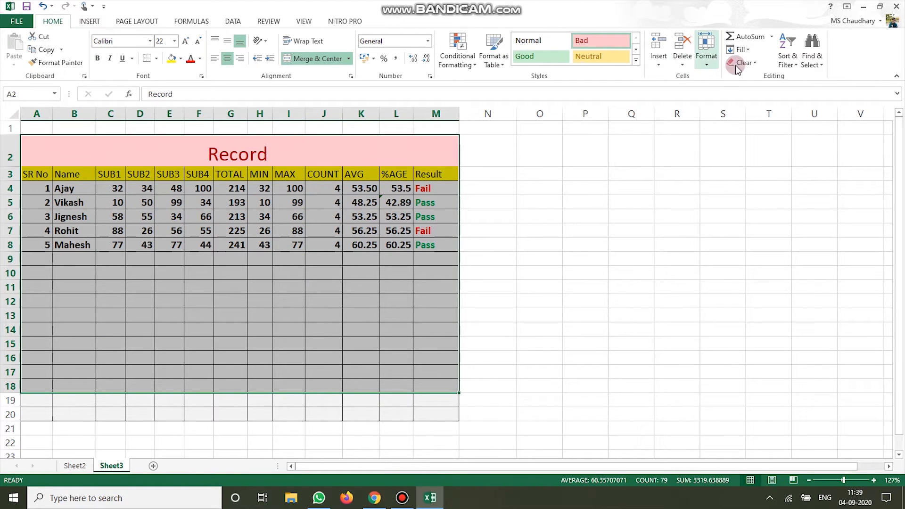
click(750, 62)
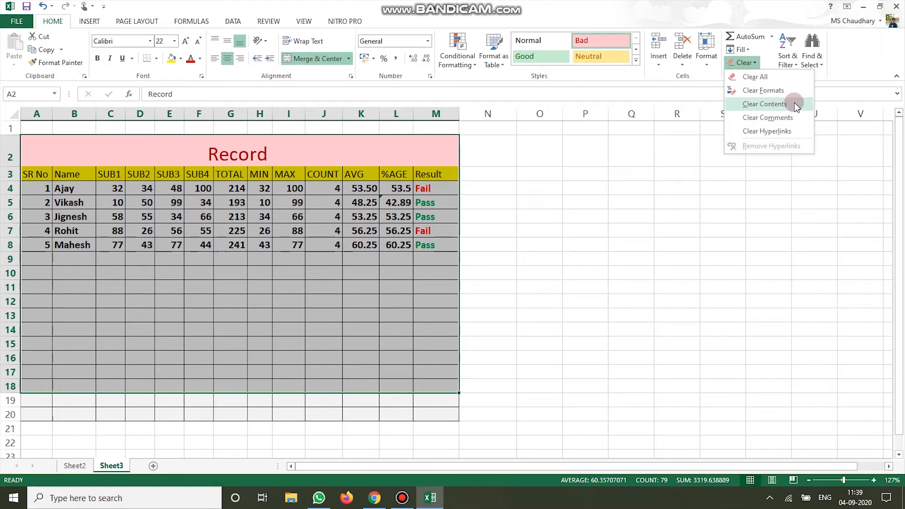
click(596, 197)
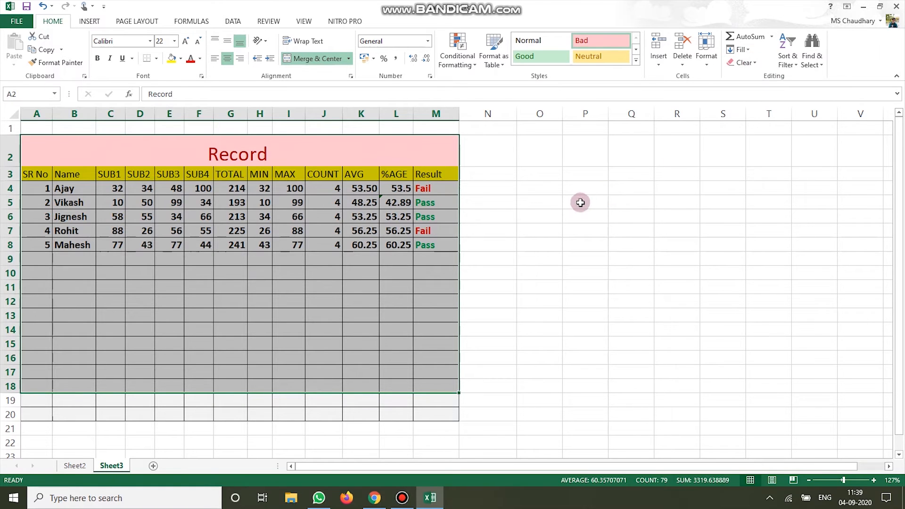
click(580, 202)
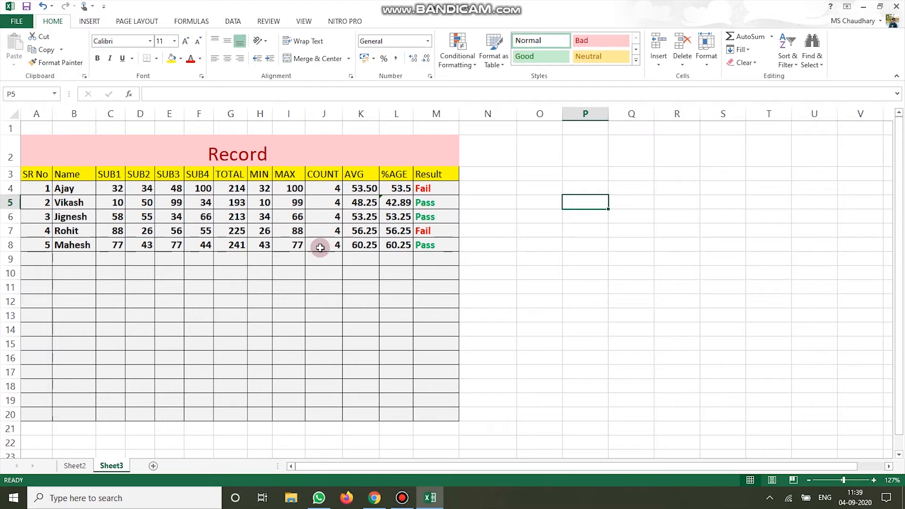
Select row 5 and the SUB2 column, and review the column editing options without applying any.
click(9, 202)
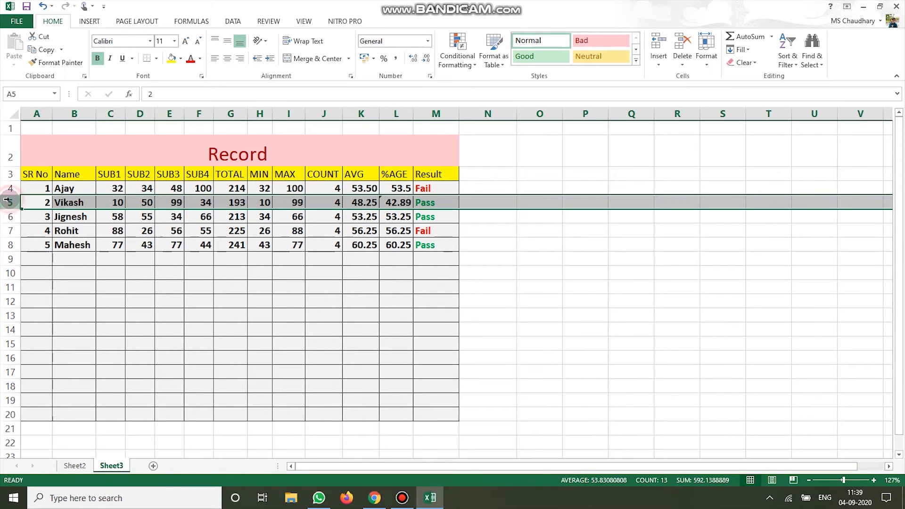
click(136, 111)
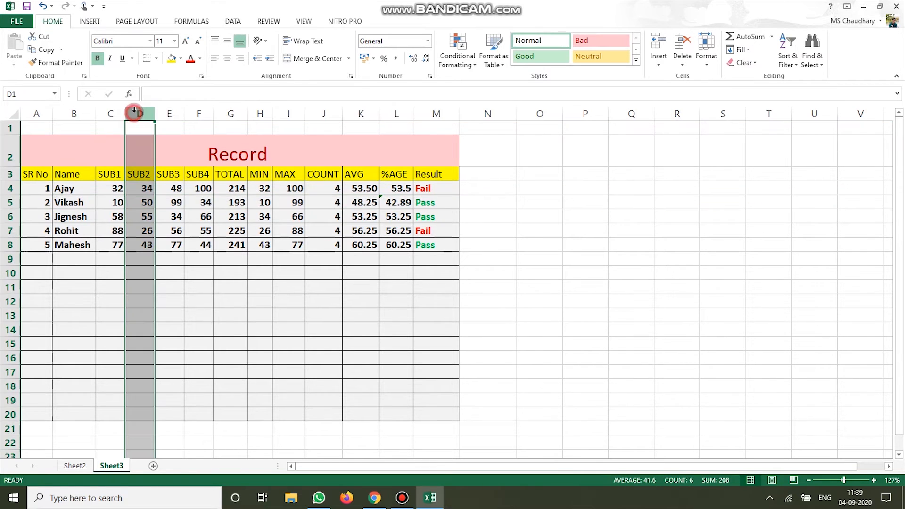
right_click(136, 115)
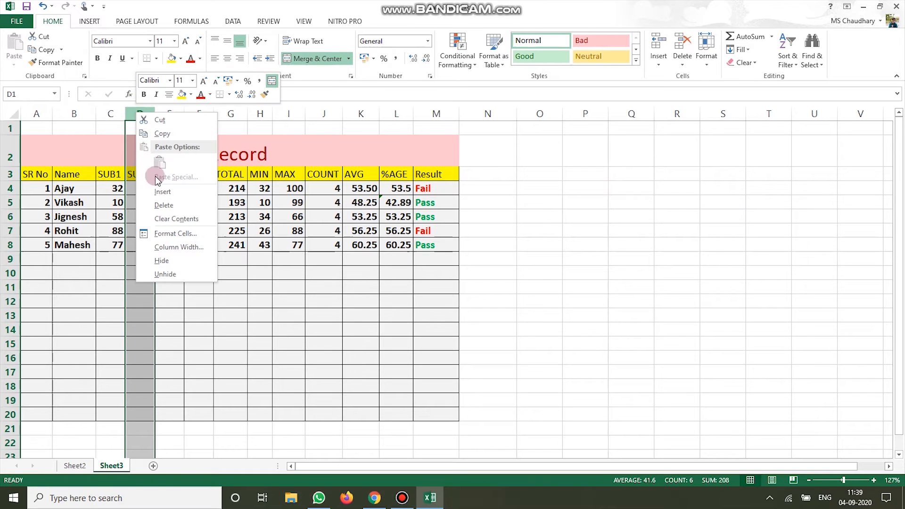
click(346, 320)
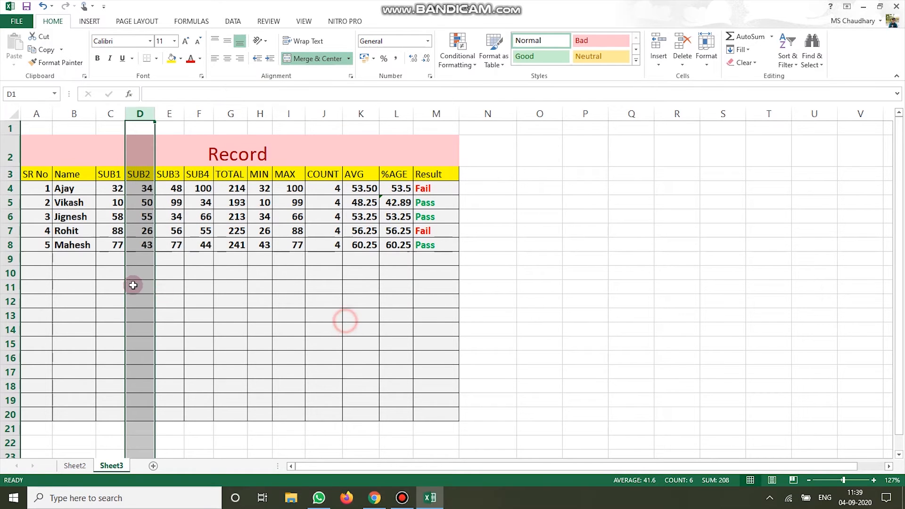
click(156, 292)
click(570, 310)
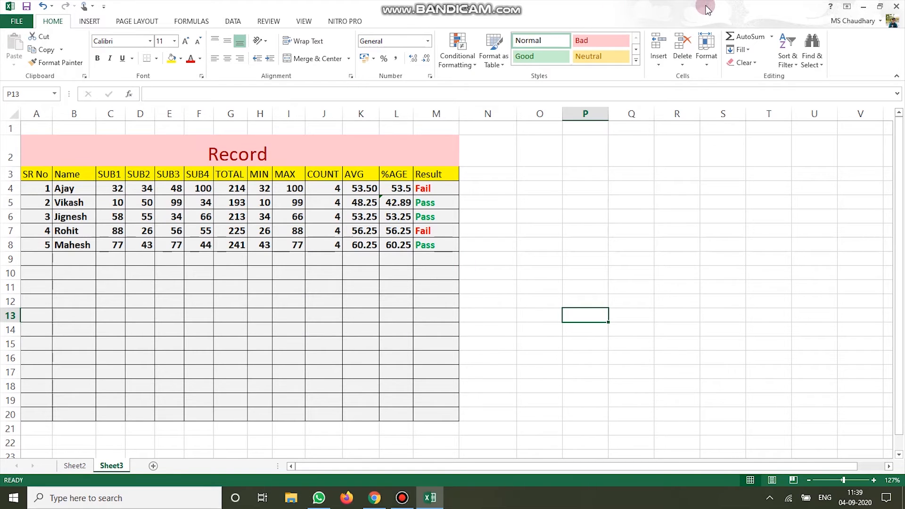
Look over the commands available for inserting tables, illustrations, charts and text objects.
click(536, 175)
click(86, 21)
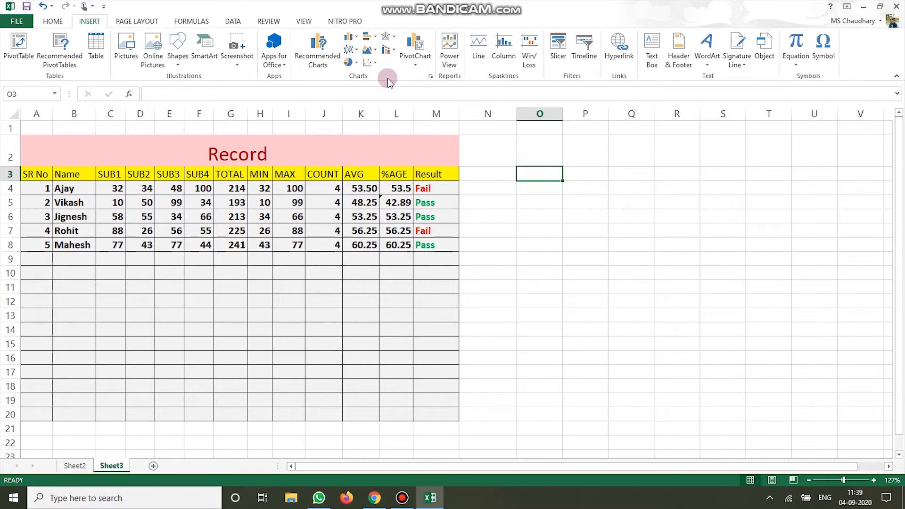
click(423, 303)
click(649, 54)
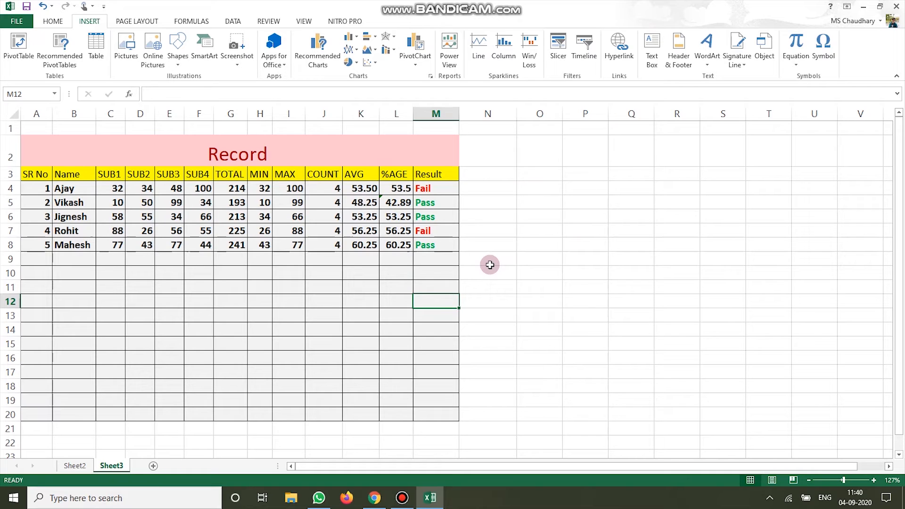
click(490, 259)
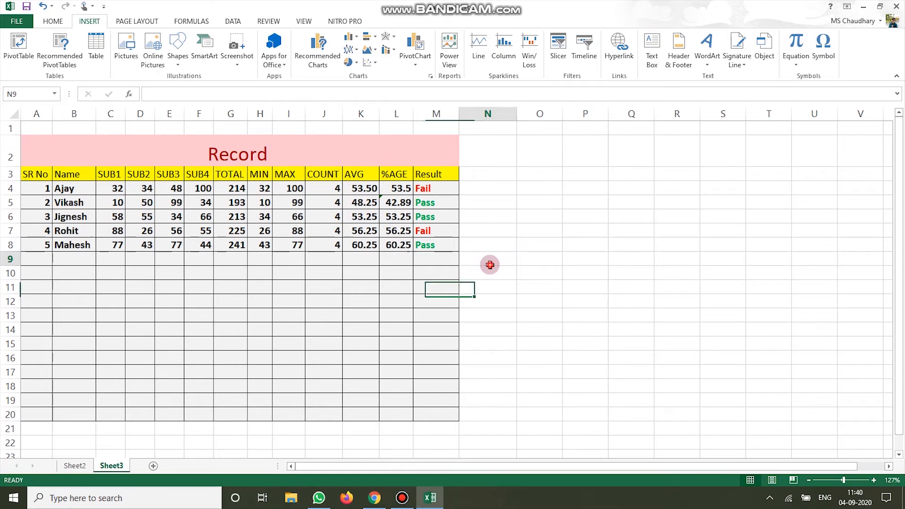
Add a new worksheet and insert a table over the blank range A5:H19 with the headers option off.
click(153, 466)
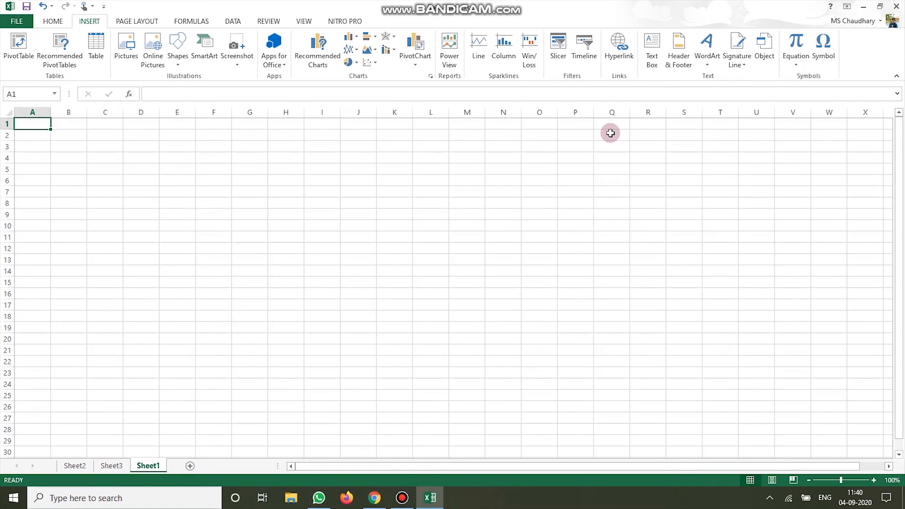
click(429, 225)
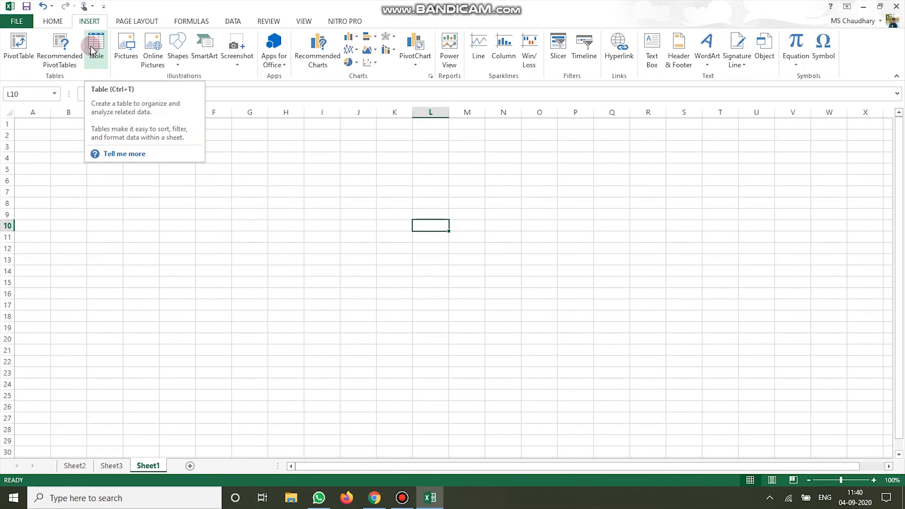
click(84, 169)
drag(33, 168, 285, 327)
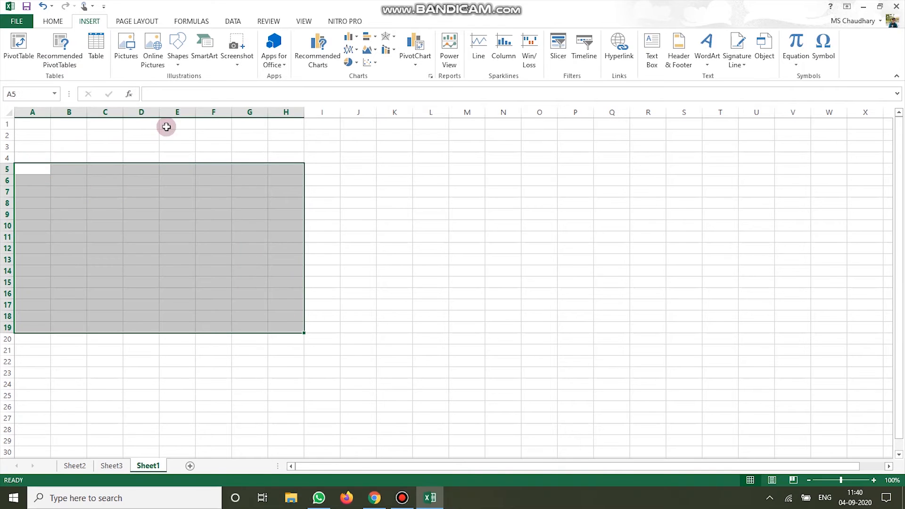
click(96, 45)
click(275, 306)
click(417, 294)
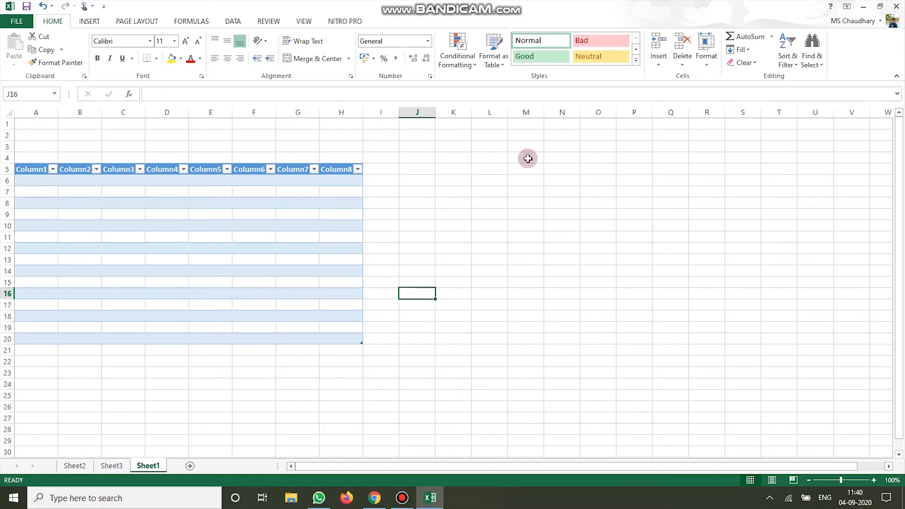
Select the whole table A5:H20 and review its table style options without applying any.
drag(20, 169, 144, 327)
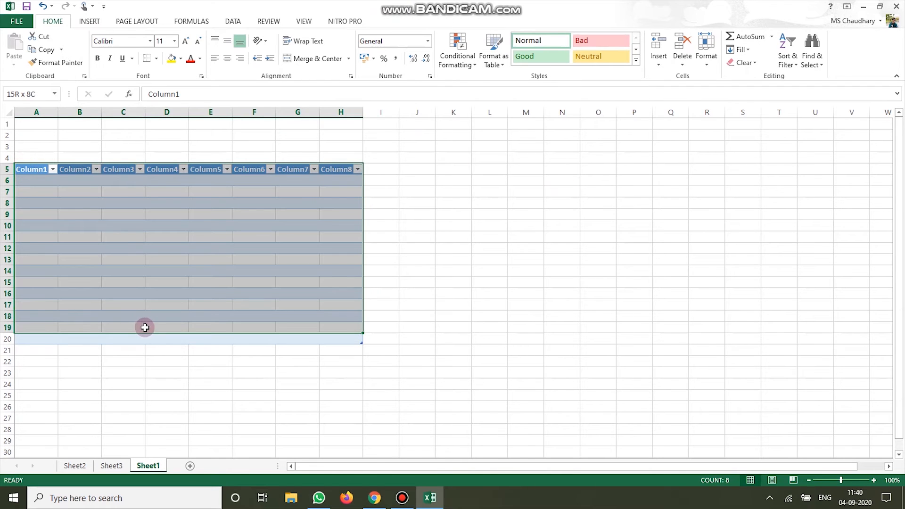
click(463, 284)
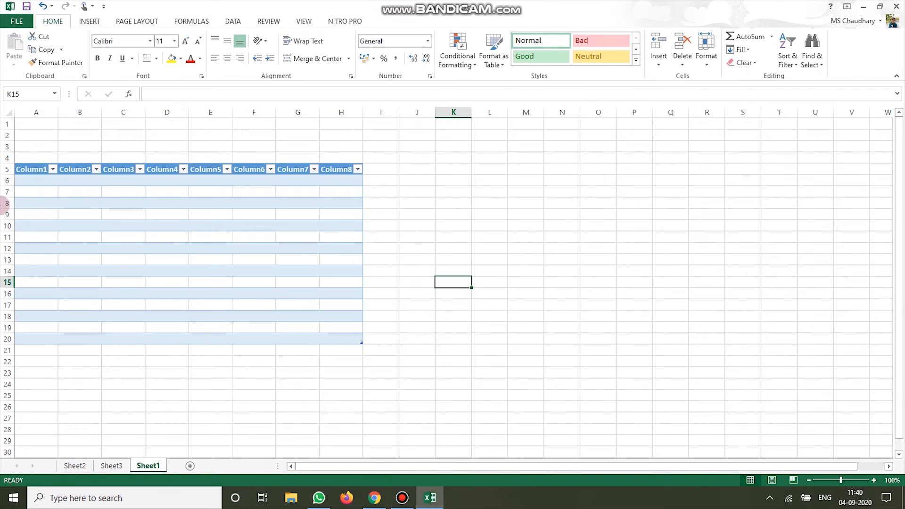
drag(21, 169, 127, 340)
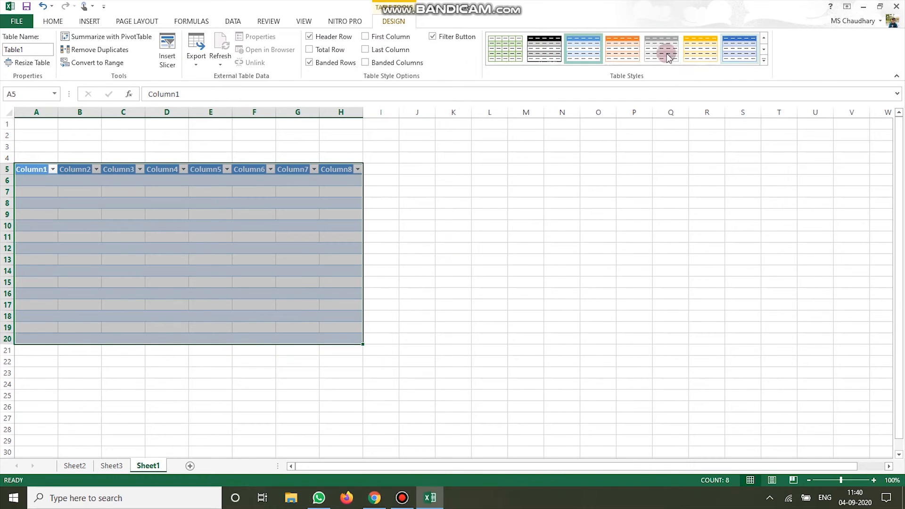
click(537, 195)
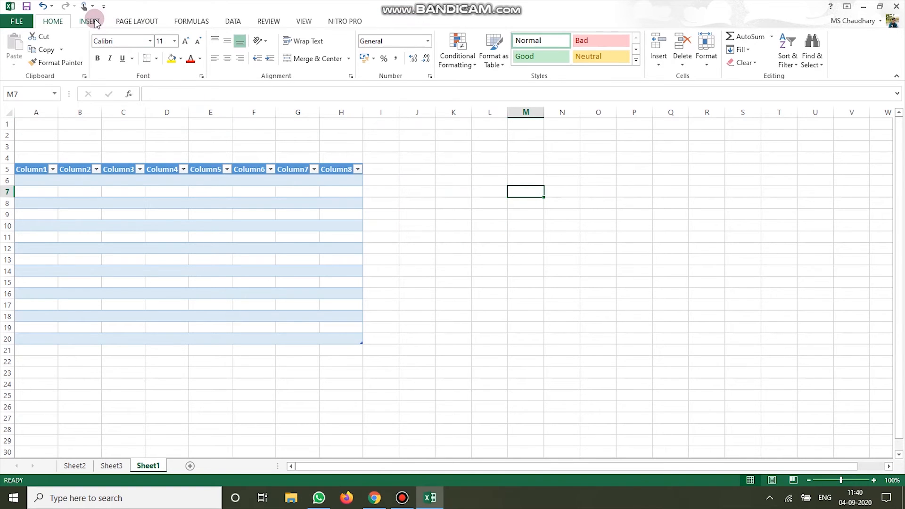
Add a new worksheet and insert the picture DSC_0283.JPG from the Pictures folder.
click(95, 22)
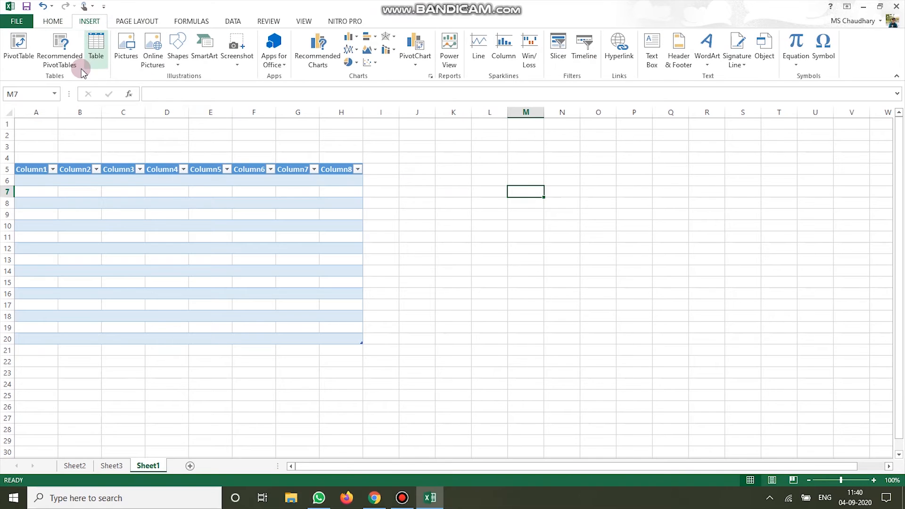
click(190, 466)
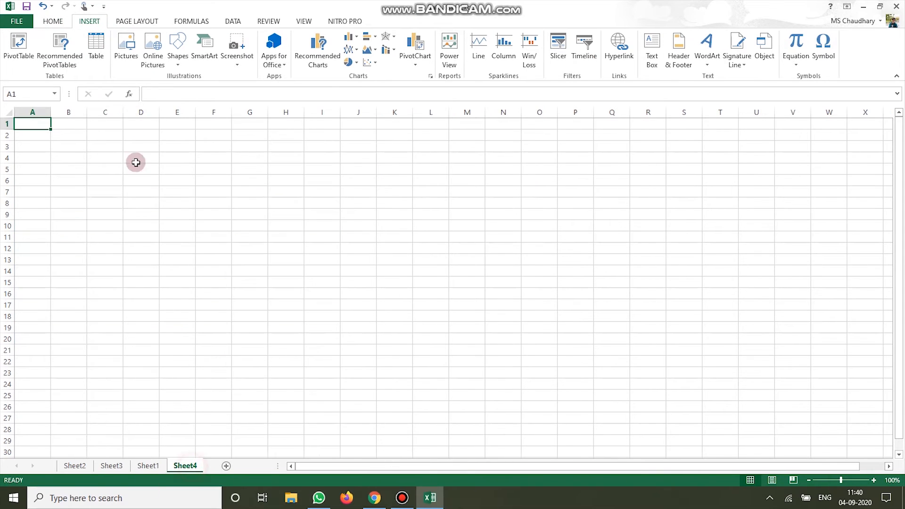
click(126, 60)
click(288, 113)
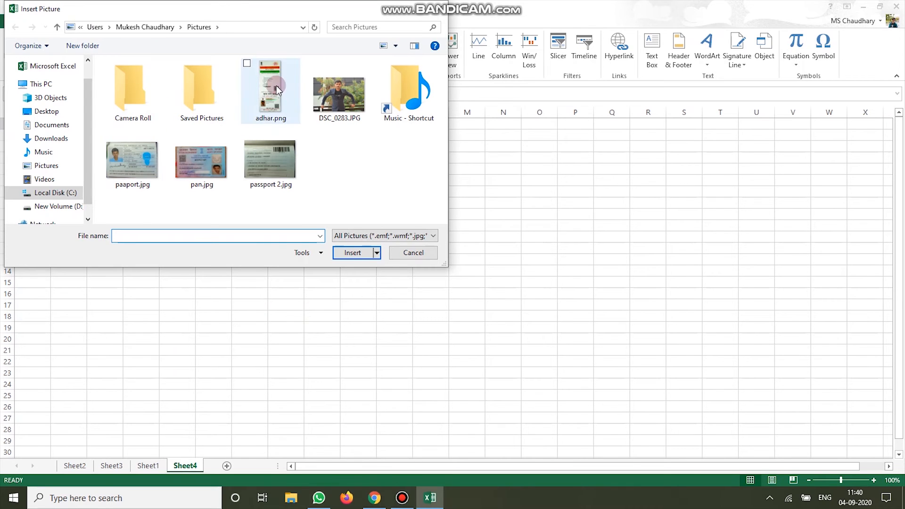
click(209, 169)
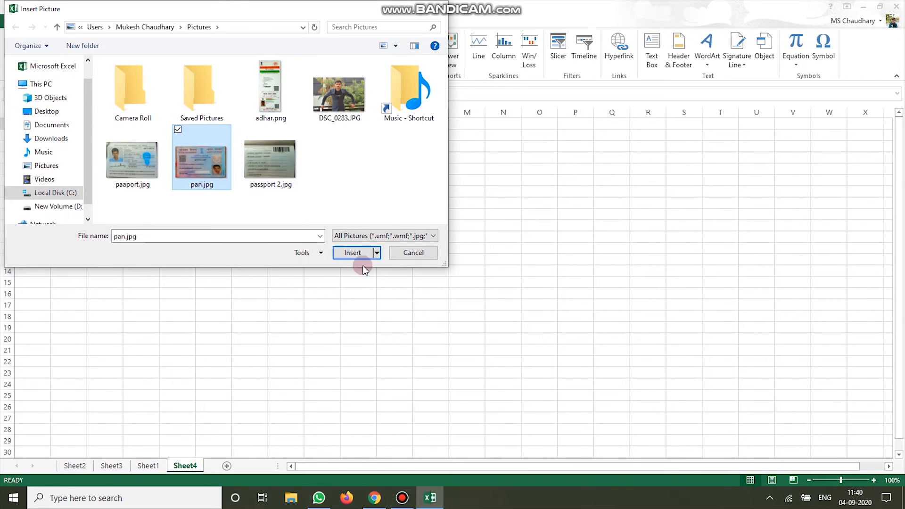
click(330, 103)
click(353, 254)
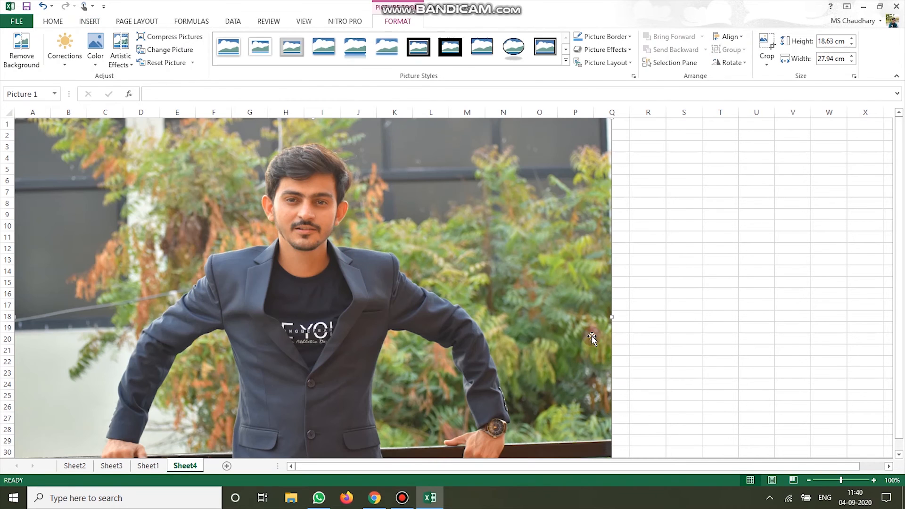
Scale the inserted picture down proportionally until it covers about A1:G15, and deselect it.
scroll(603, 339, down, 5)
drag(611, 346, 387, 197)
scroll(287, 376, up, 5)
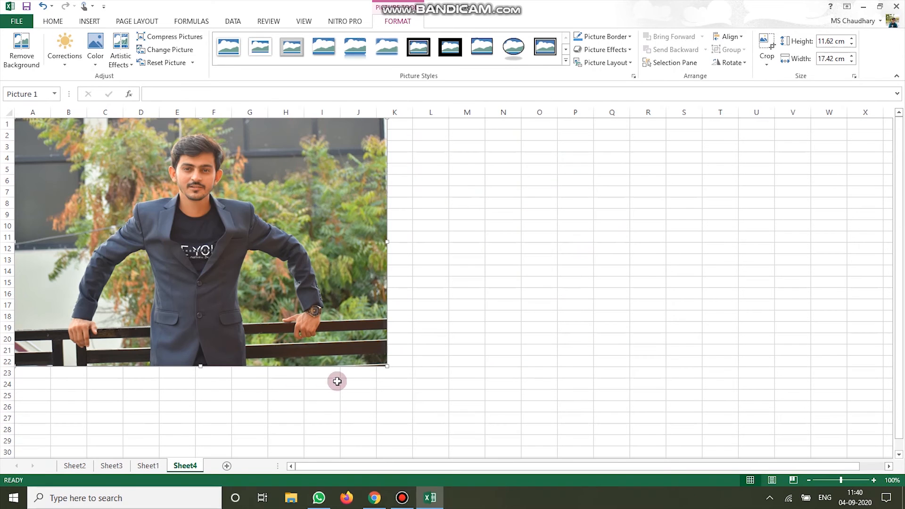
drag(388, 366, 267, 286)
click(465, 304)
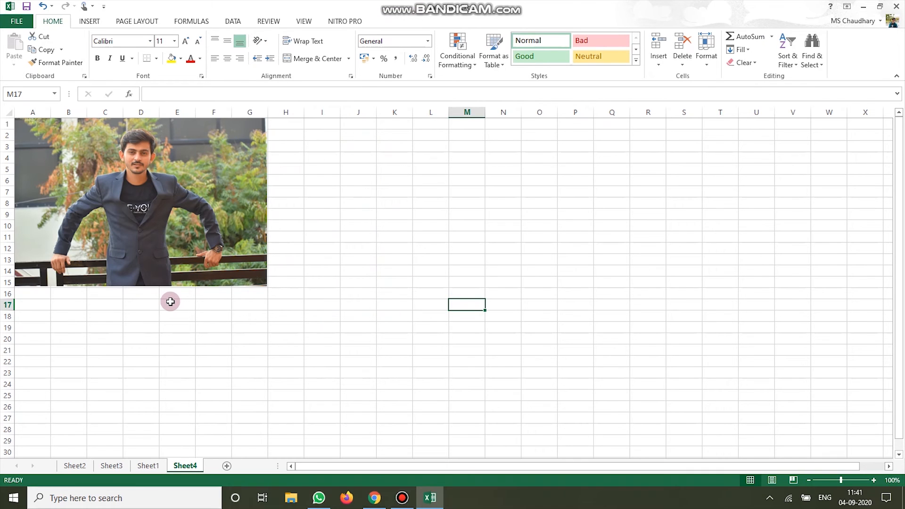
click(160, 326)
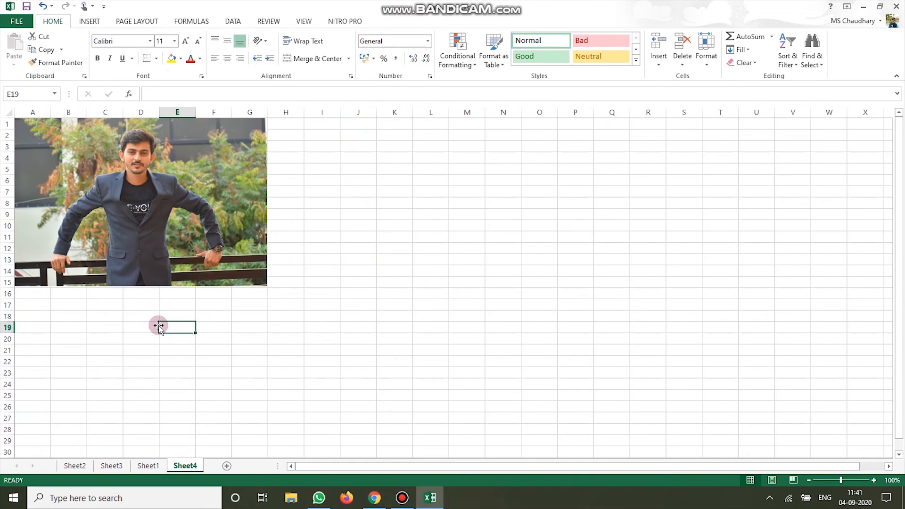
Add another new blank worksheet after the picture sheet and bring up the insert commands.
click(228, 466)
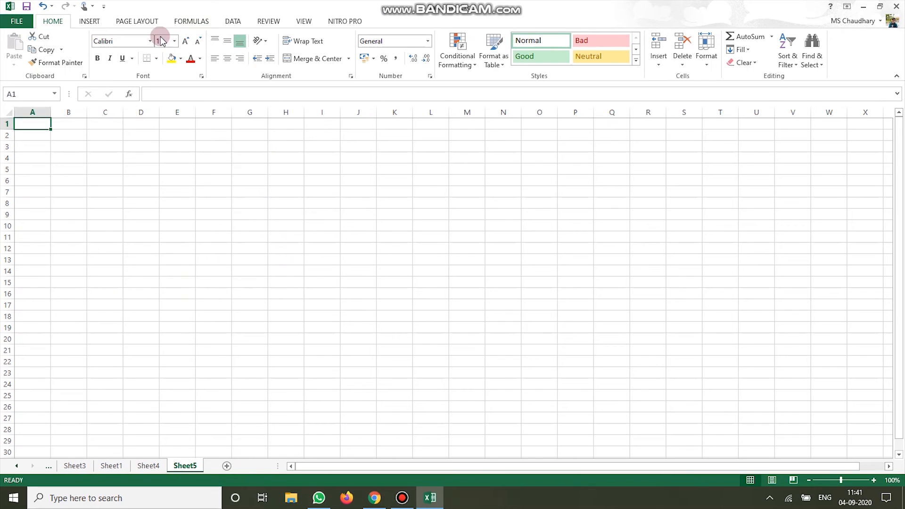
click(89, 21)
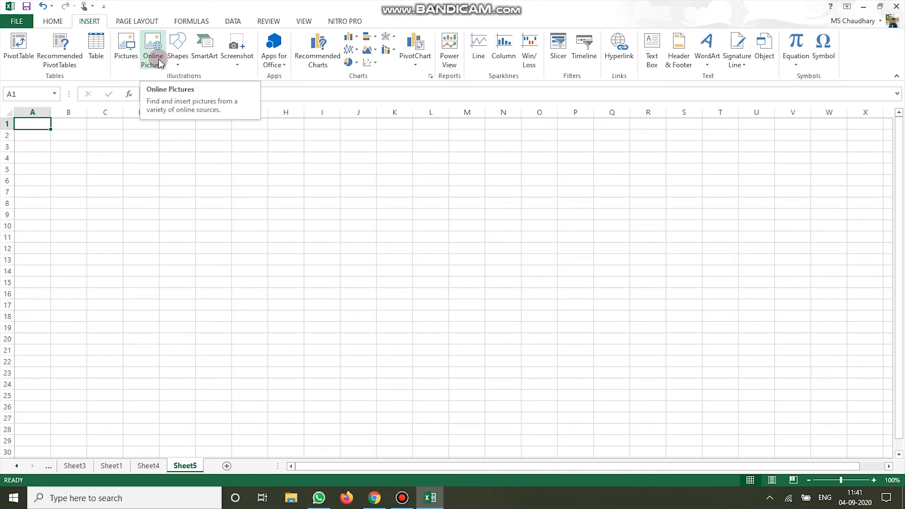
click(185, 53)
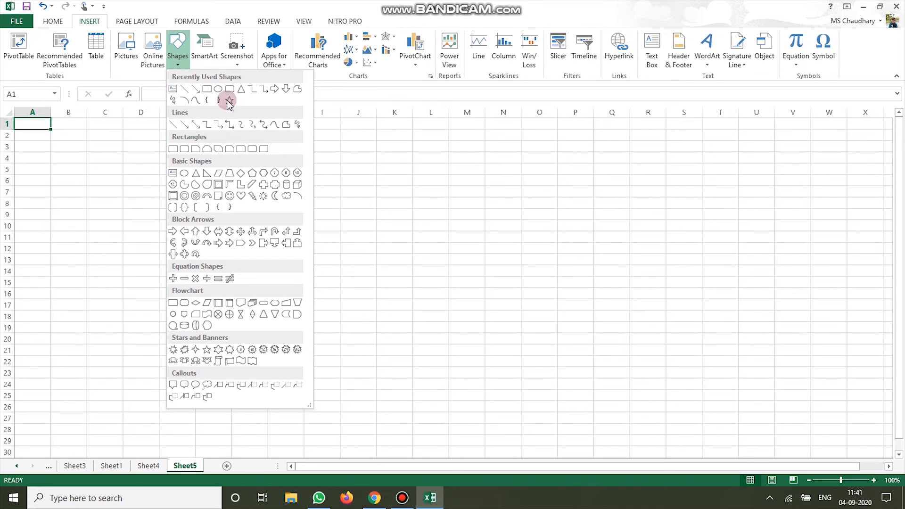
click(206, 89)
mouse_move(94, 169)
mouse_down()
mouse_move(137, 236)
mouse_move(241, 272)
mouse_move(172, 213)
mouse_up()
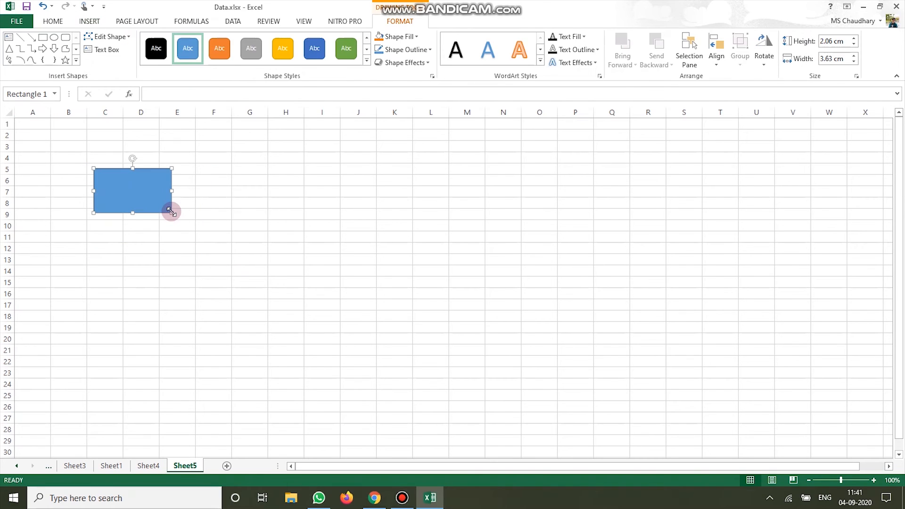
key(Delete)
Draw a rectangle about 5.9 cm high and 8.55 cm wide over the cell range G11:K21.
drag(246, 234, 402, 347)
click(89, 22)
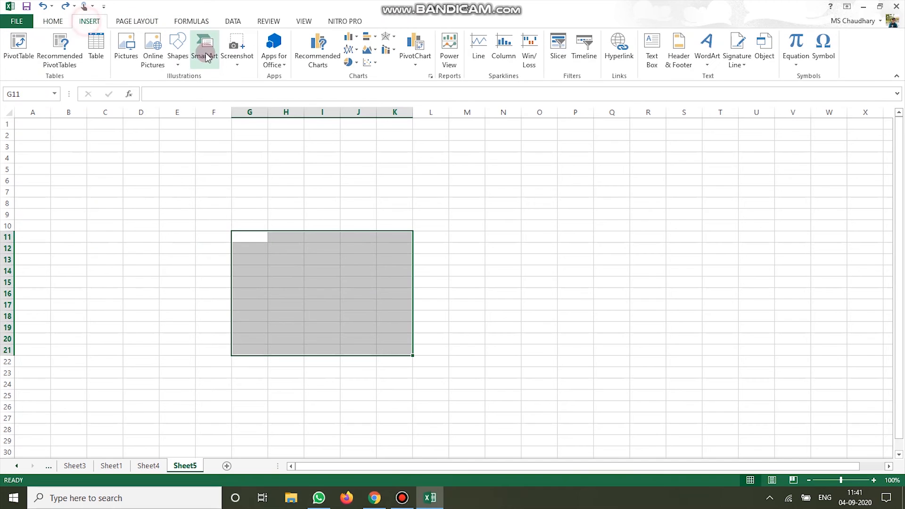
click(178, 45)
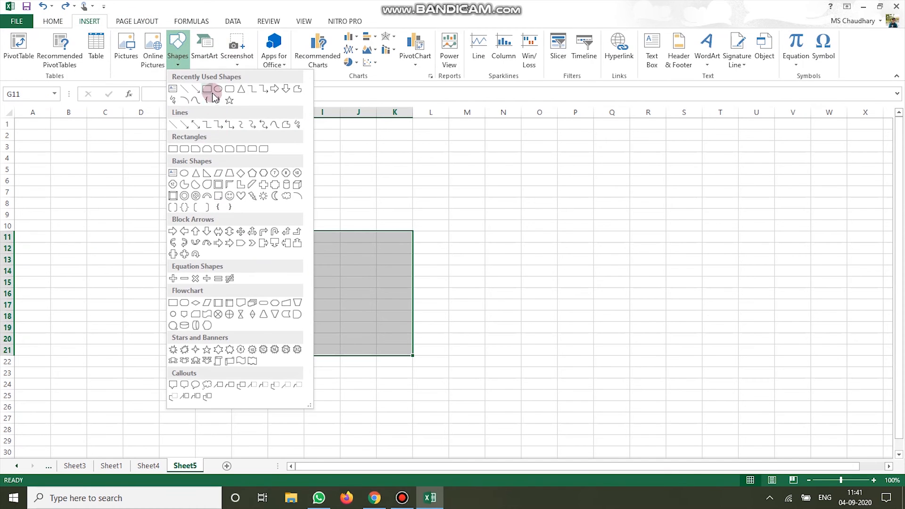
click(211, 91)
drag(231, 230, 415, 356)
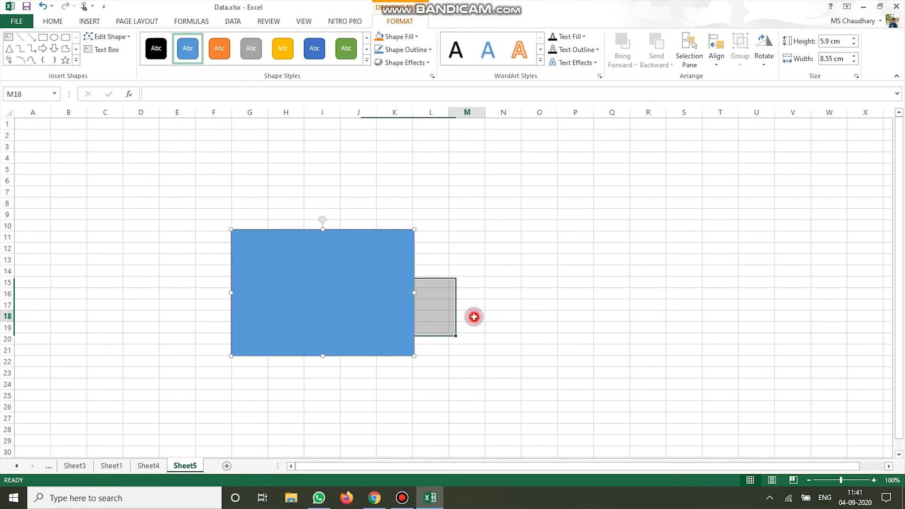
click(472, 316)
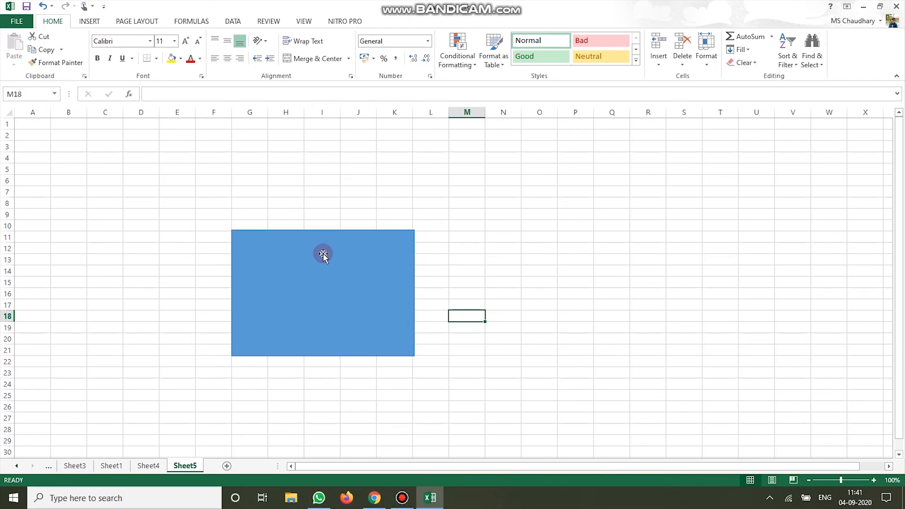
Draw a pie shape inside the blue rectangle, spanning about H14:I19.
click(78, 23)
click(177, 45)
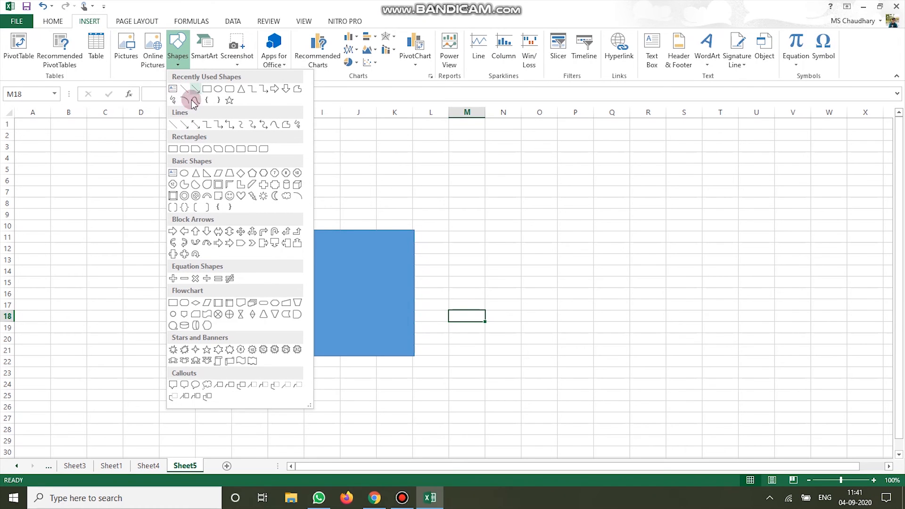
click(191, 185)
mouse_move(295, 291)
mouse_down()
mouse_move(334, 313)
mouse_move(338, 328)
mouse_up()
click(496, 243)
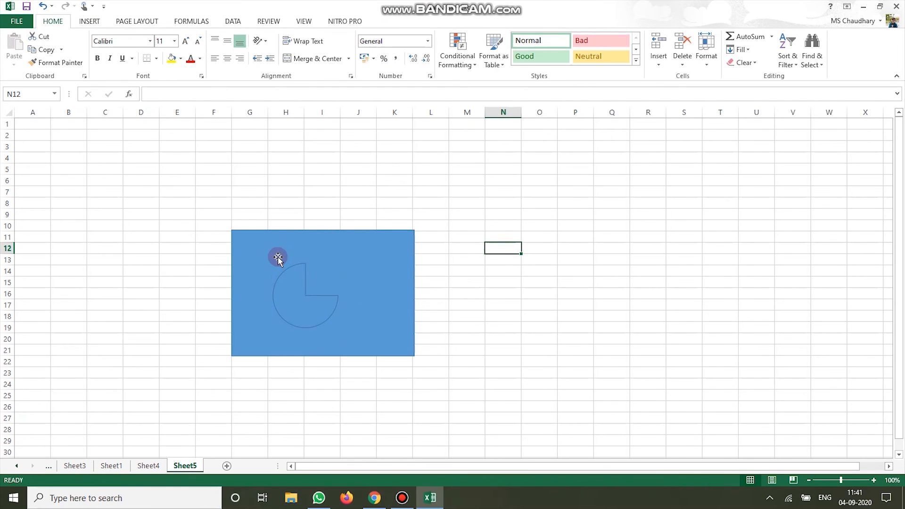
Draw a down arrow about 5.29 cm high and 2.7 cm wide to the right of the rectangle.
click(100, 21)
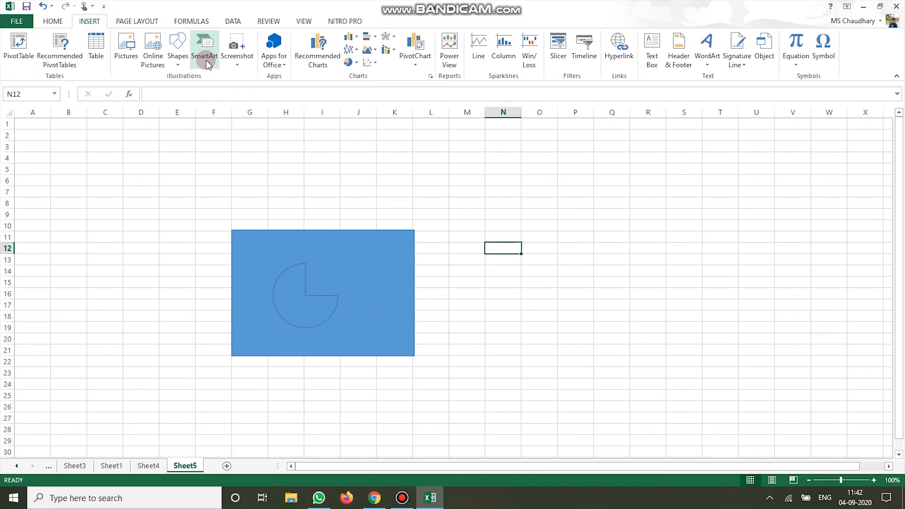
click(177, 47)
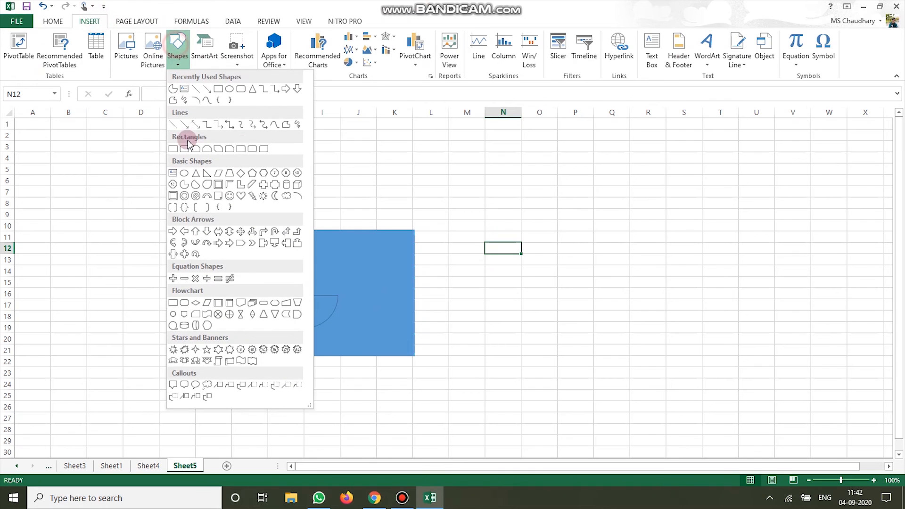
click(296, 89)
mouse_move(446, 243)
mouse_down()
mouse_move(471, 349)
mouse_move(503, 355)
mouse_up()
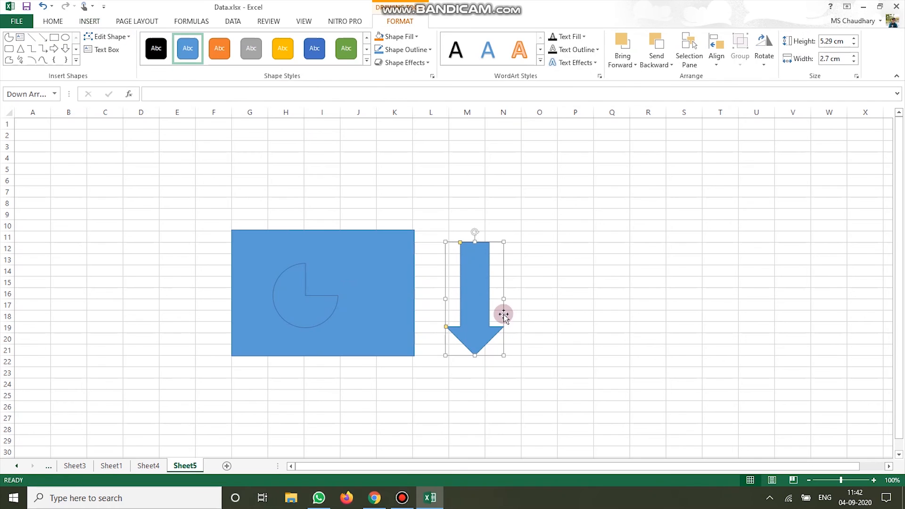
Duplicate the down arrow and place the copies above, below and to the left of the rectangle.
drag(490, 317, 321, 156)
key(ctrl+d)
click(475, 305)
drag(477, 310, 315, 412)
click(639, 293)
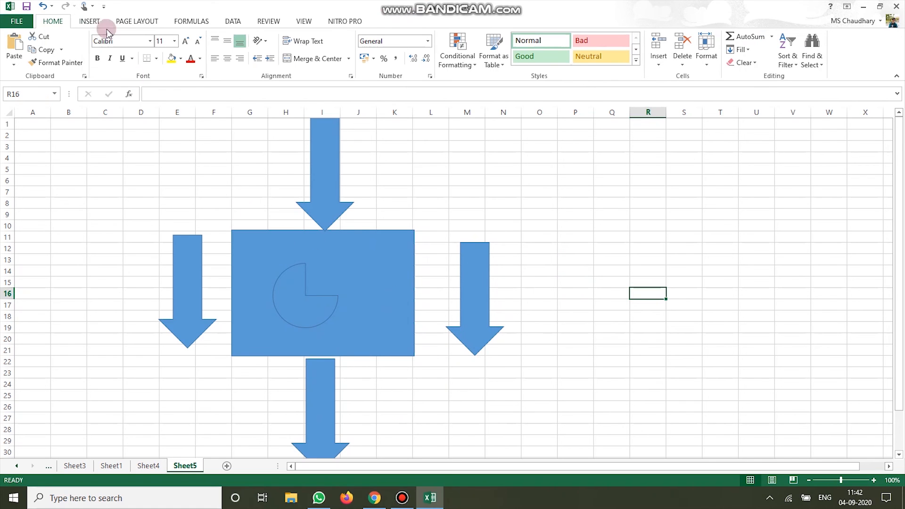
Open the shapes gallery and look over the available shape types.
click(90, 20)
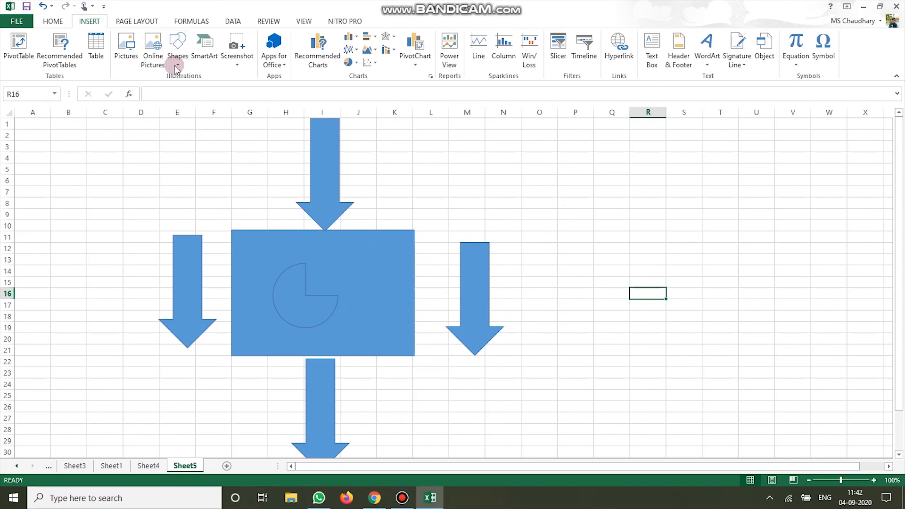
click(179, 50)
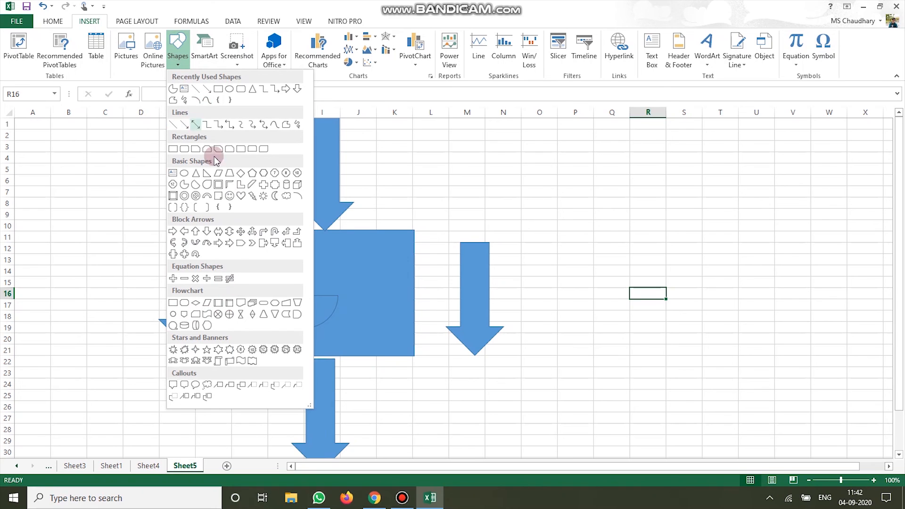